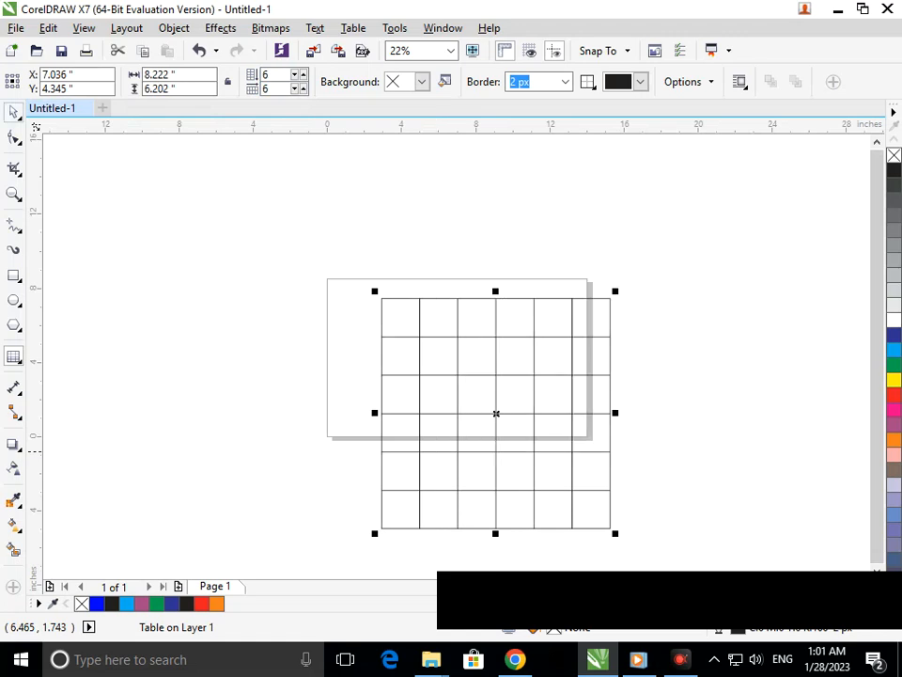
# - Resize the six-by-six table to about 10.6 by 7.2 inches and position it within the page borders
pyautogui.moveTo(419, 411); pyautogui.dragTo(380, 400)
pyautogui.moveTo(456, 522); pyautogui.dragTo(457, 426)
pyautogui.moveTo(336, 353); pyautogui.dragTo(374, 354)
pyautogui.click(409, 462)
pyautogui.moveTo(474, 373); pyautogui.dragTo(457, 374)
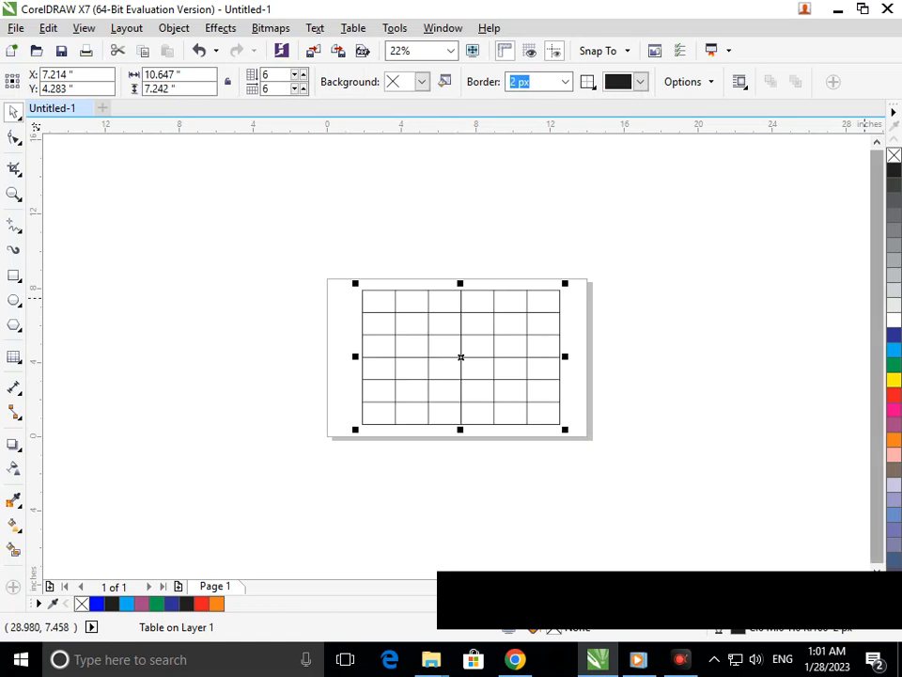
# - Try a light grey fill and white borders on the table, and undo the colour changes
pyautogui.rightClick(894, 319)
pyautogui.click(768, 368)
pyautogui.moveTo(237, 222); pyautogui.dragTo(726, 512)
pyautogui.click(894, 293)
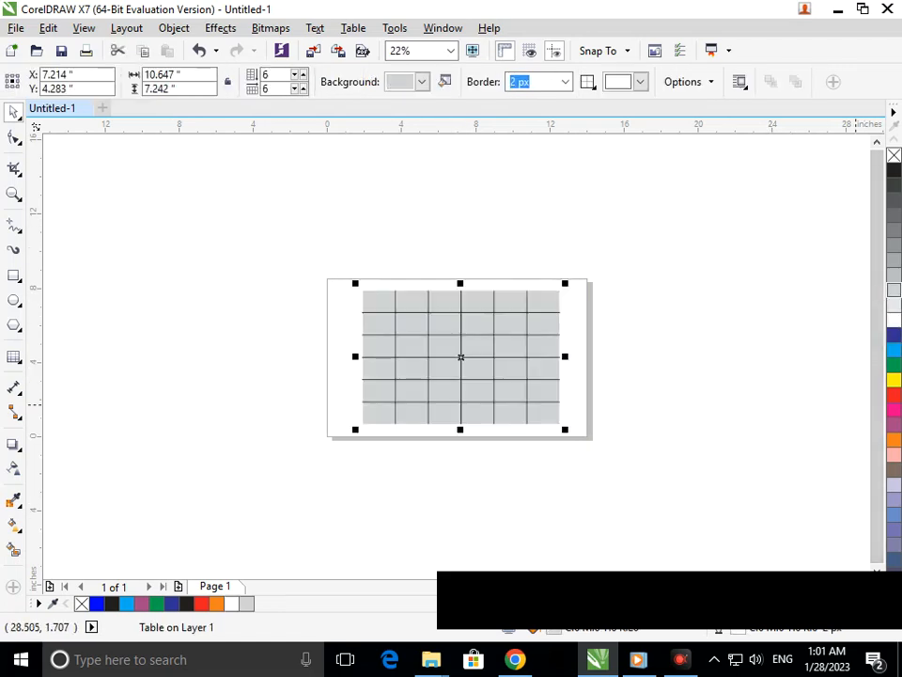
pyautogui.click(689, 447)
pyautogui.hotkey('ctrl', 'z')
pyautogui.hotkey('ctrl', 'z')
pyautogui.click(572, 512)
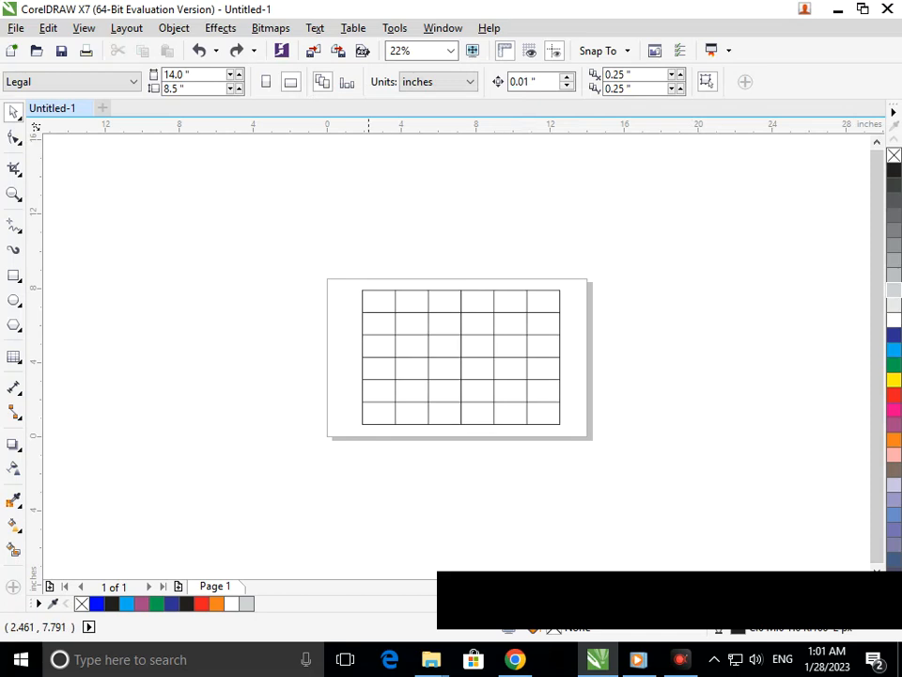
# - Narrow the table from both sides to about 8.1 inches wide, leaving its height as it is
pyautogui.click(425, 322)
pyautogui.moveTo(560, 356); pyautogui.dragTo(527, 357)
pyautogui.moveTo(444, 378); pyautogui.dragTo(473, 379)
pyautogui.click(538, 286)
pyautogui.moveTo(277, 278); pyautogui.dragTo(573, 465)
pyautogui.moveTo(549, 355); pyautogui.dragTo(527, 357)
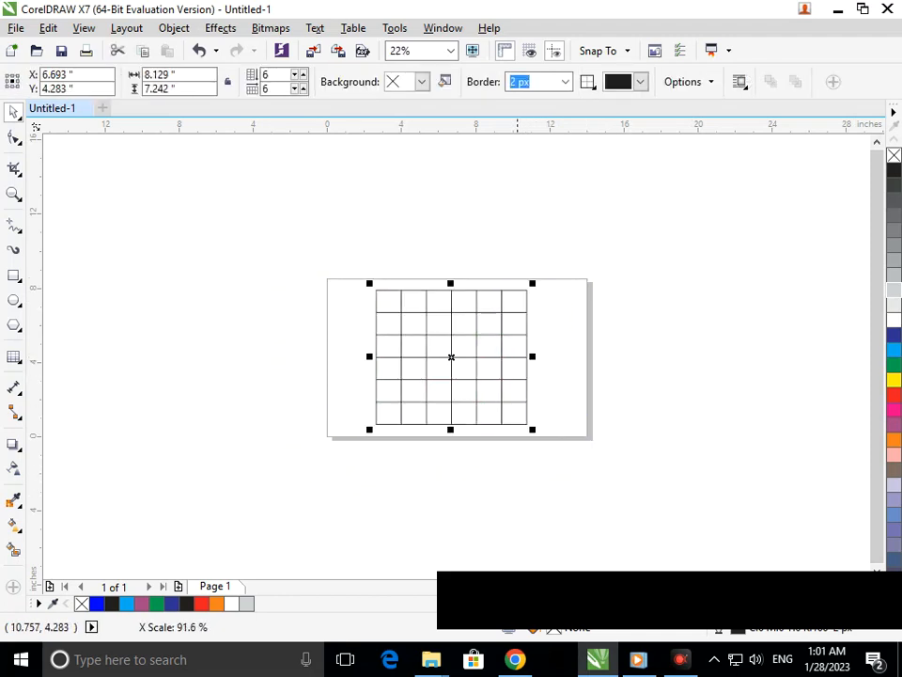
pyautogui.click(605, 554)
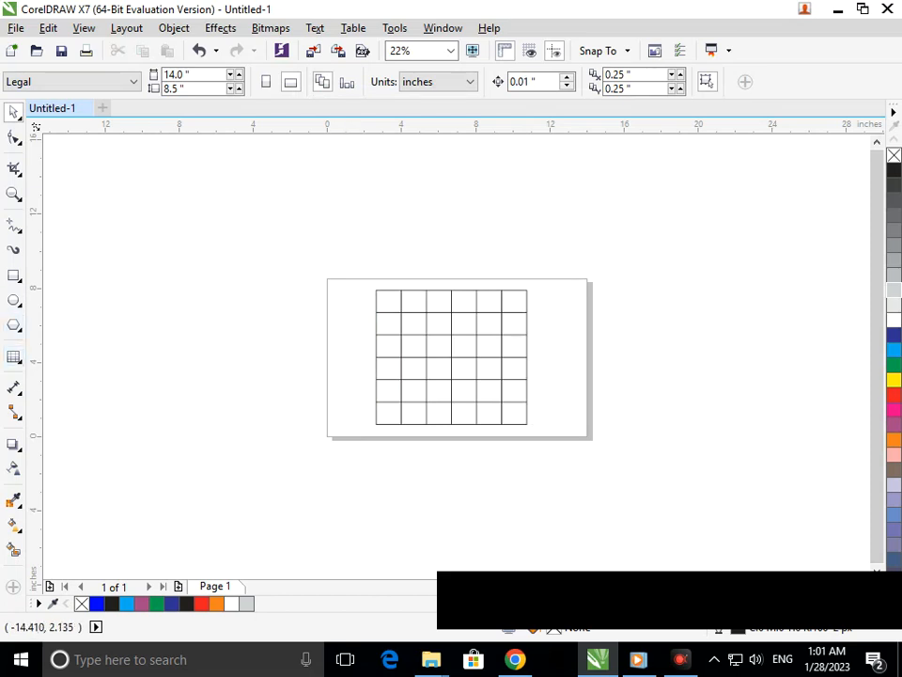
# - Draw the upper half of an S along the grid with the Pen tool, with a short right terminal and rounded left side
pyautogui.click(14, 225)
pyautogui.click(65, 282)
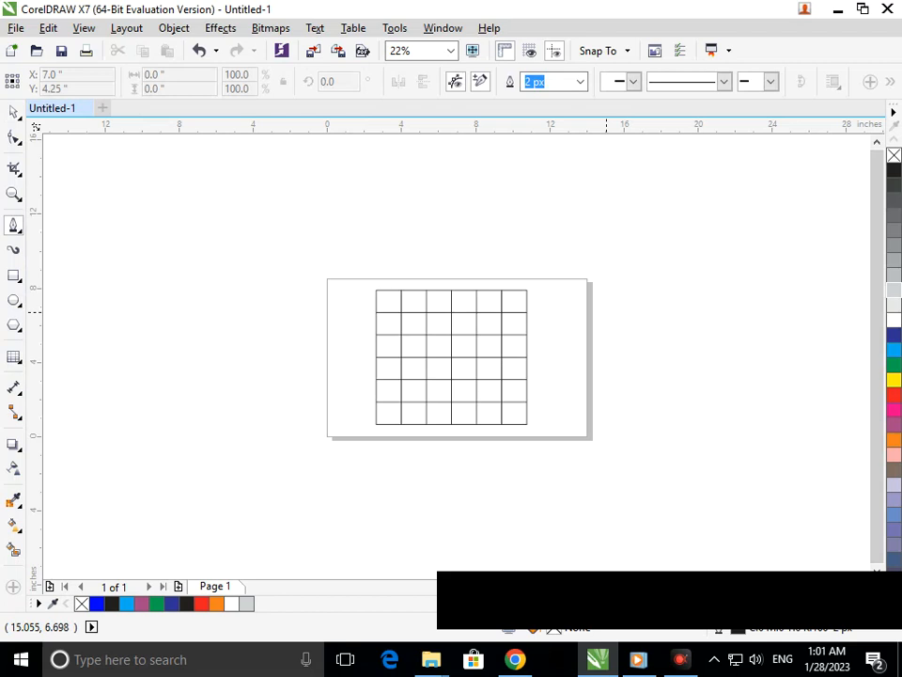
pyautogui.click(501, 311)
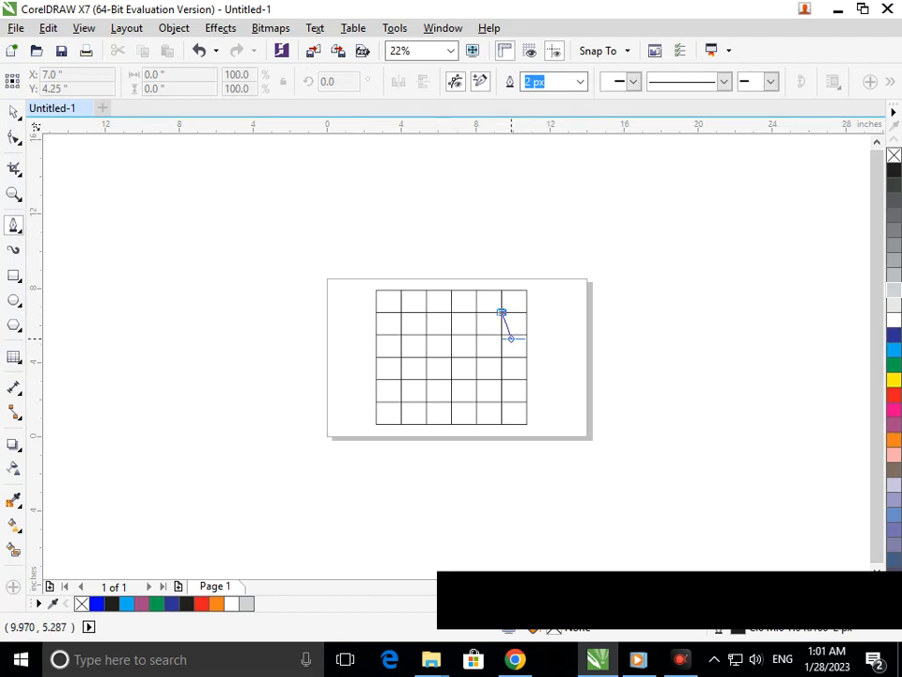
pyautogui.press('Escape')
pyautogui.click(500, 334)
pyautogui.click(501, 312)
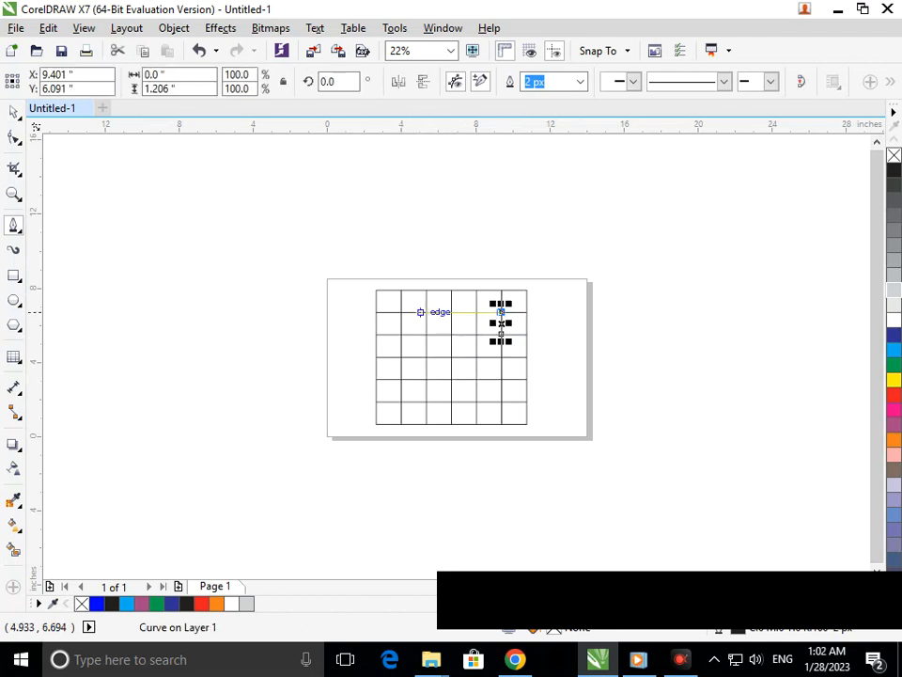
pyautogui.click(425, 311)
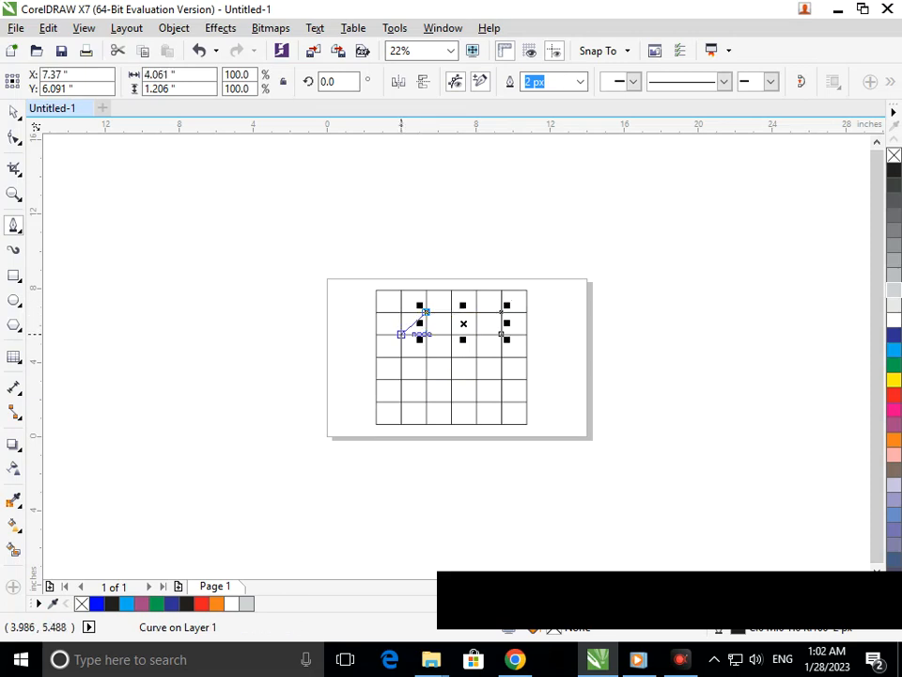
pyautogui.moveTo(401, 333)
pyautogui.mouseDown()
pyautogui.moveTo(393, 308)
pyautogui.moveTo(401, 318)
pyautogui.mouseUp()
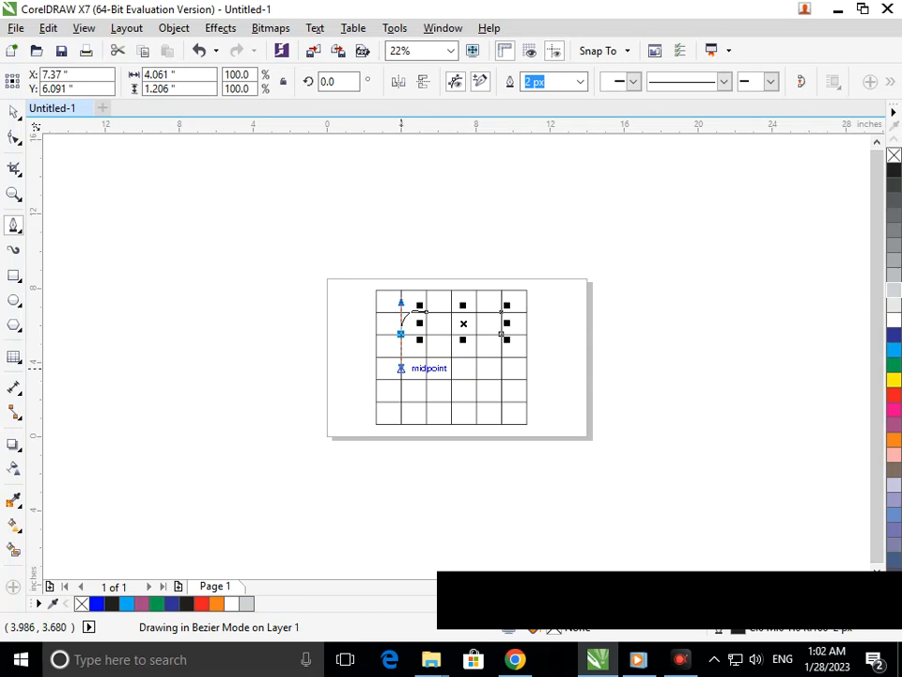
pyautogui.moveTo(401, 368); pyautogui.dragTo(404, 360)
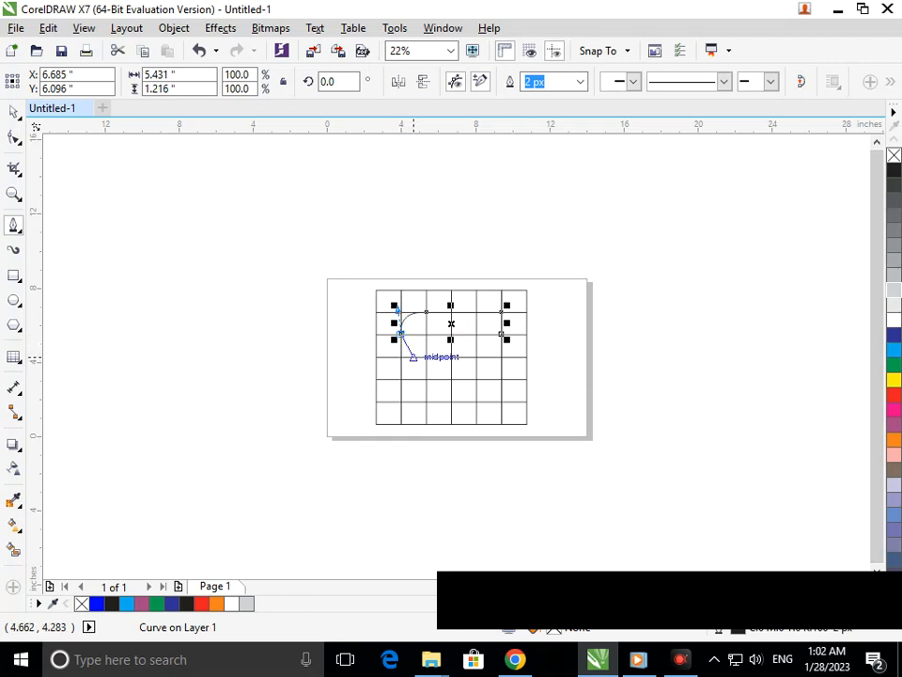
pyautogui.moveTo(427, 356)
pyautogui.mouseDown()
pyautogui.moveTo(461, 348)
pyautogui.moveTo(459, 357)
pyautogui.moveTo(450, 344)
pyautogui.moveTo(455, 357)
pyautogui.mouseUp()
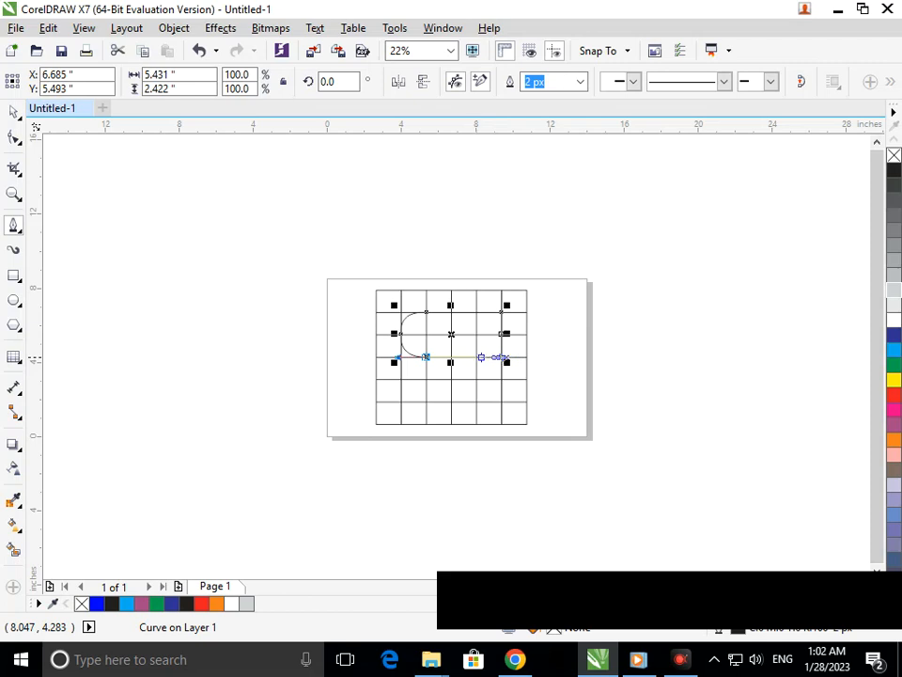
# - Continue the S path with a straight middle bar, a rounded lower right side, a flat base and a short left terminal
pyautogui.click(476, 357)
pyautogui.moveTo(501, 378)
pyautogui.mouseDown()
pyautogui.moveTo(478, 403)
pyautogui.moveTo(502, 405)
pyautogui.mouseUp()
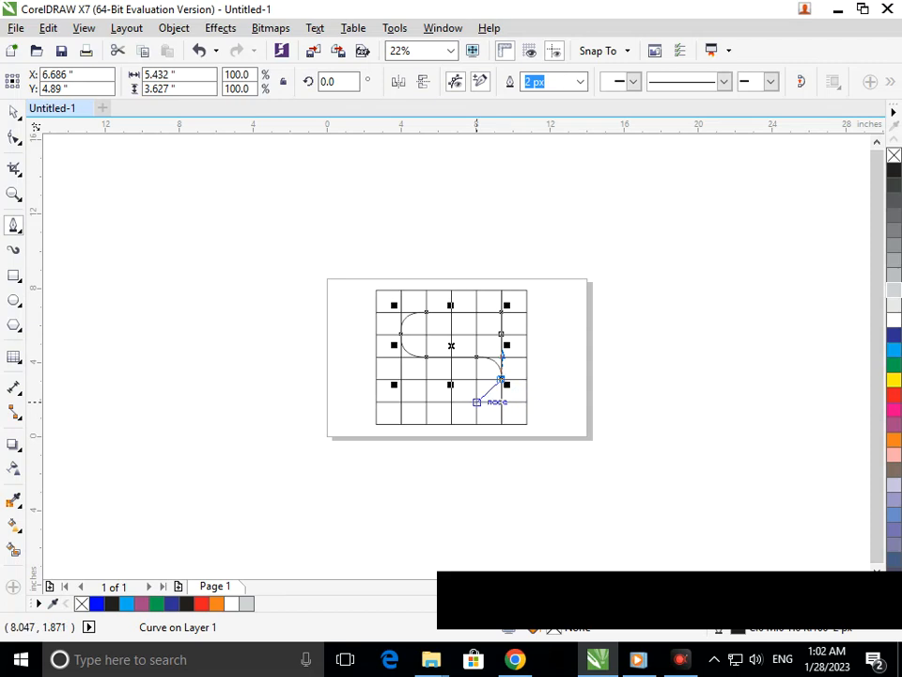
pyautogui.moveTo(476, 402)
pyautogui.mouseDown()
pyautogui.moveTo(452, 391)
pyautogui.moveTo(445, 402)
pyautogui.mouseUp()
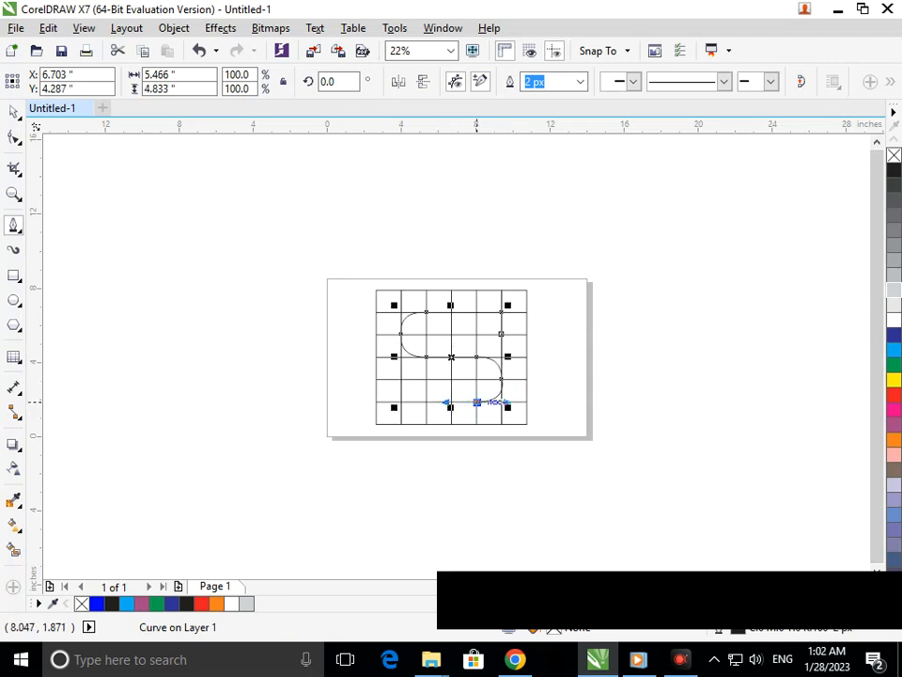
pyautogui.click(400, 402)
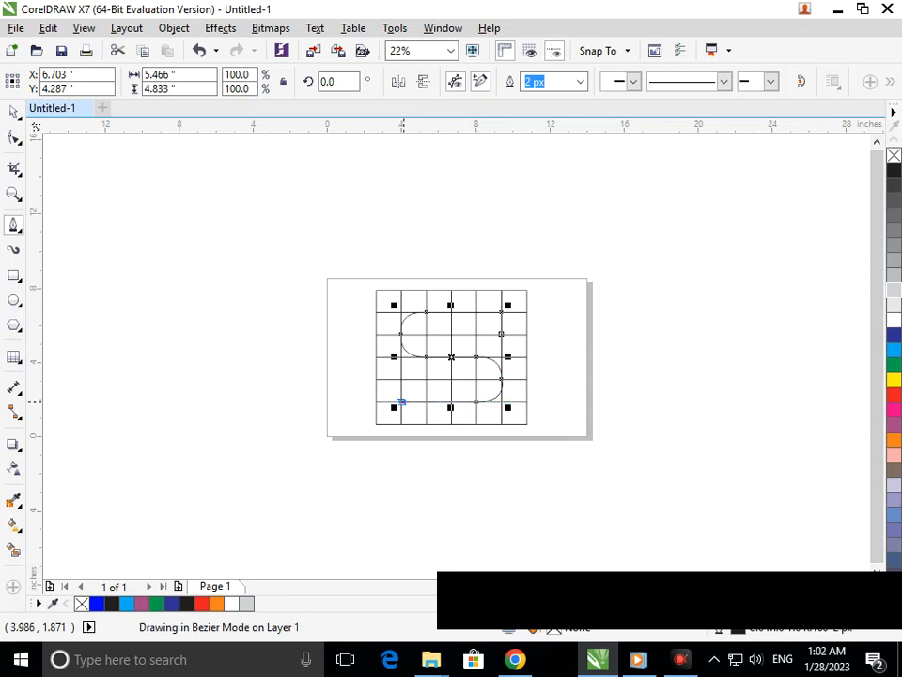
pyautogui.click(401, 379)
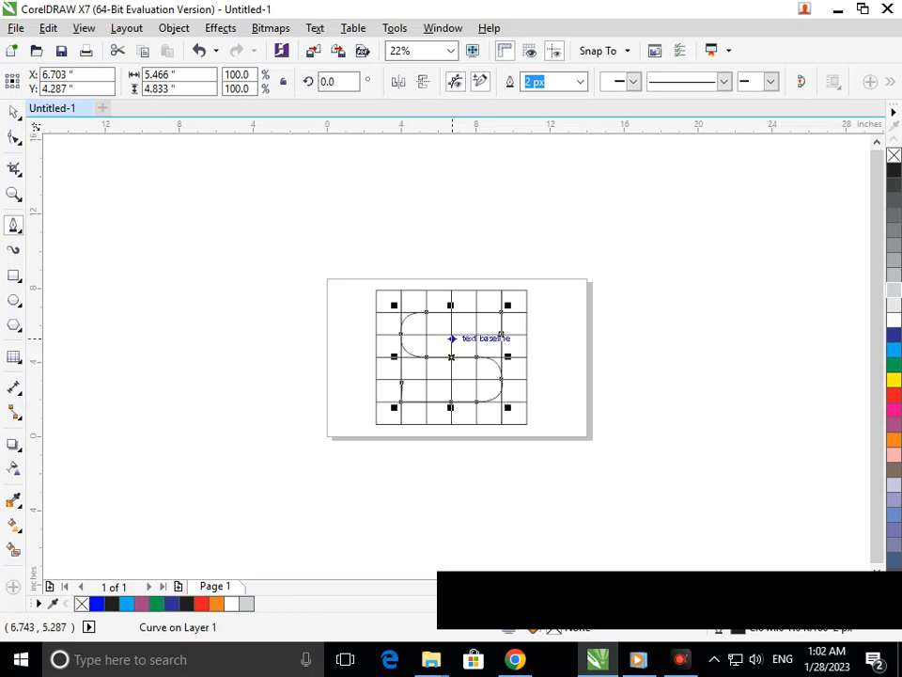
# - Draw the B's vertical stem about 3.6 inches long down the middle grid line to the base of the S
pyautogui.click(451, 333)
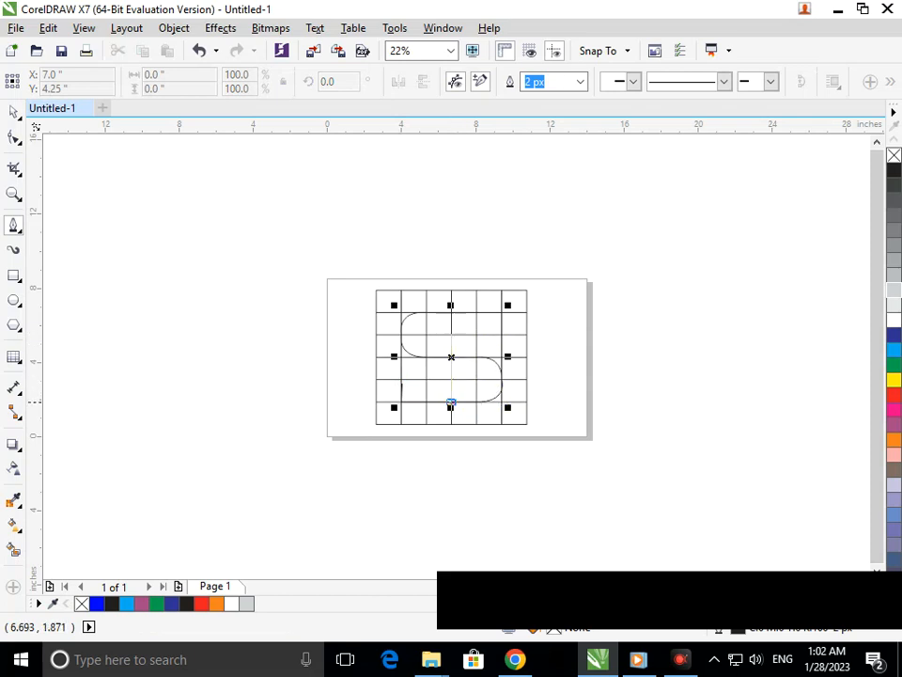
pyautogui.click(451, 401)
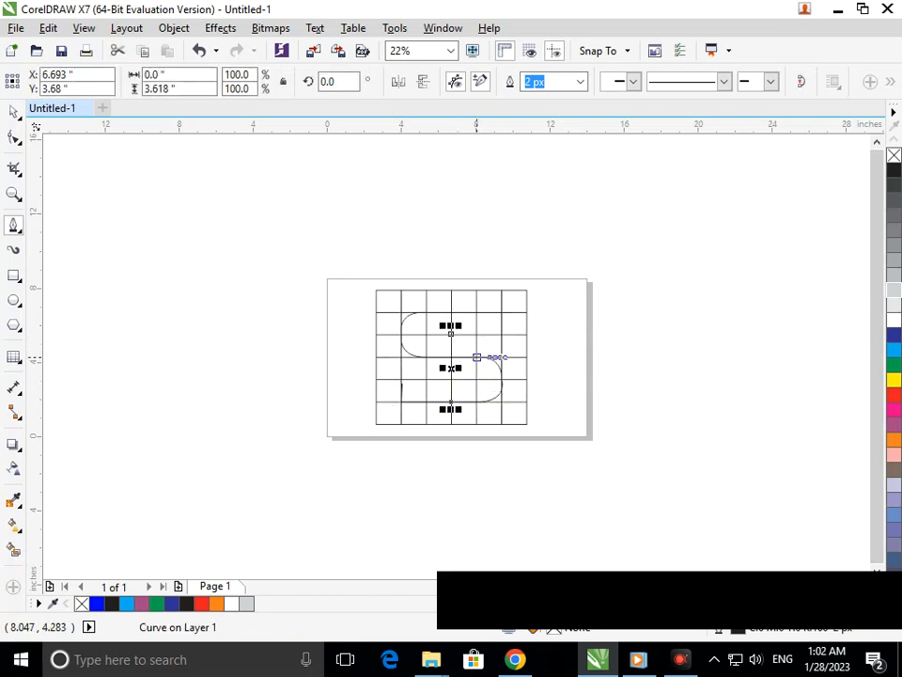
pyautogui.click(476, 356)
pyautogui.moveTo(455, 335); pyautogui.dragTo(414, 333)
pyautogui.hotkey('ctrl', 'z')
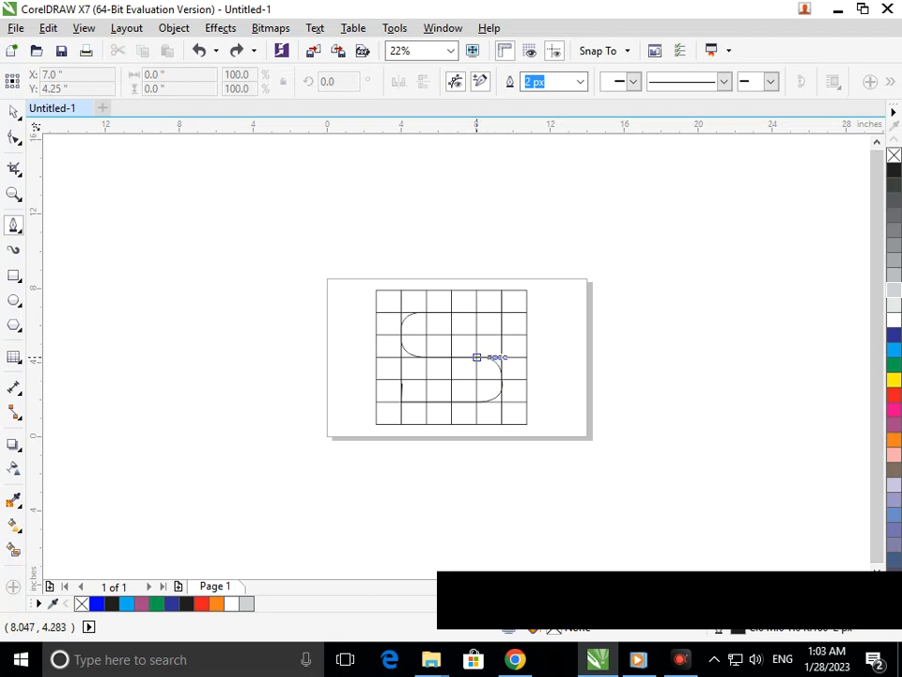
pyautogui.hotkey('ctrl', 'shift', 'z')
pyautogui.hotkey('ctrl', 'z')
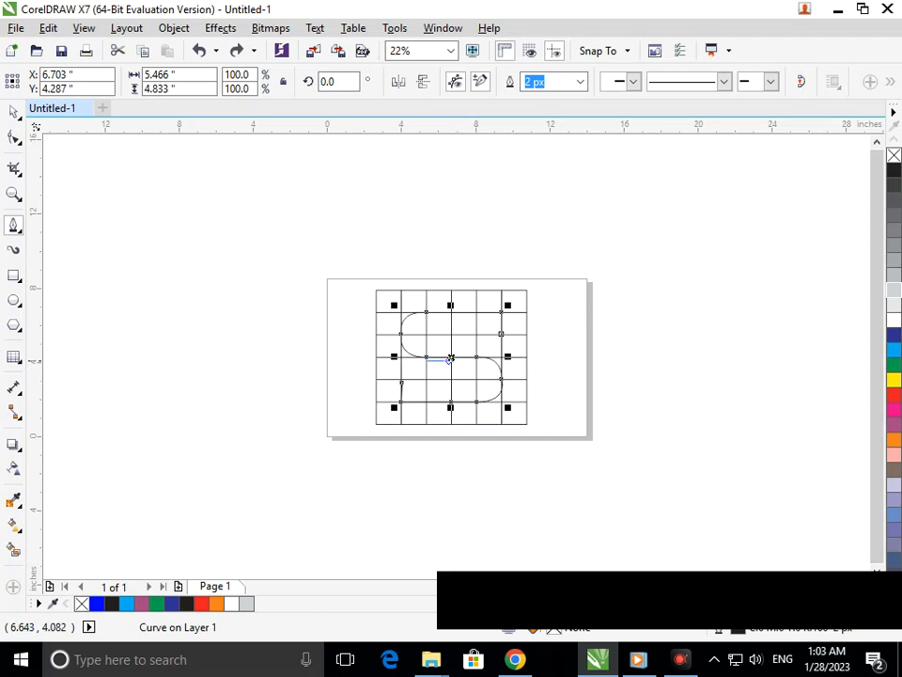
# - Draw the B's curved upper bowl from the top of the stem to the middle bar of the S
pyautogui.click(452, 337)
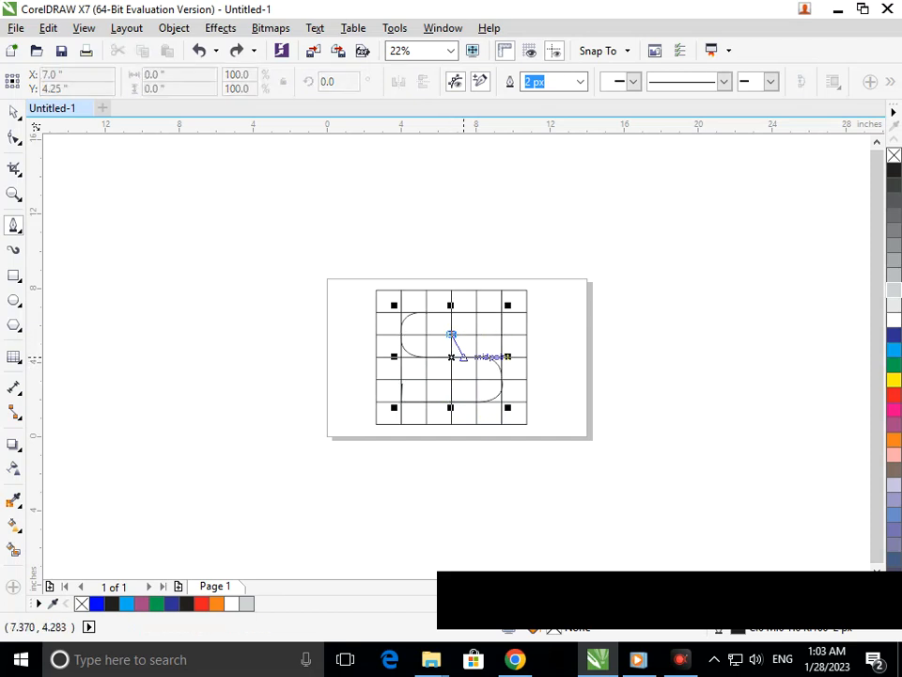
pyautogui.moveTo(476, 357)
pyautogui.mouseDown()
pyautogui.moveTo(467, 386)
pyautogui.moveTo(476, 389)
pyautogui.moveTo(467, 387)
pyautogui.mouseUp()
pyautogui.press('Escape')
pyautogui.press('F10')
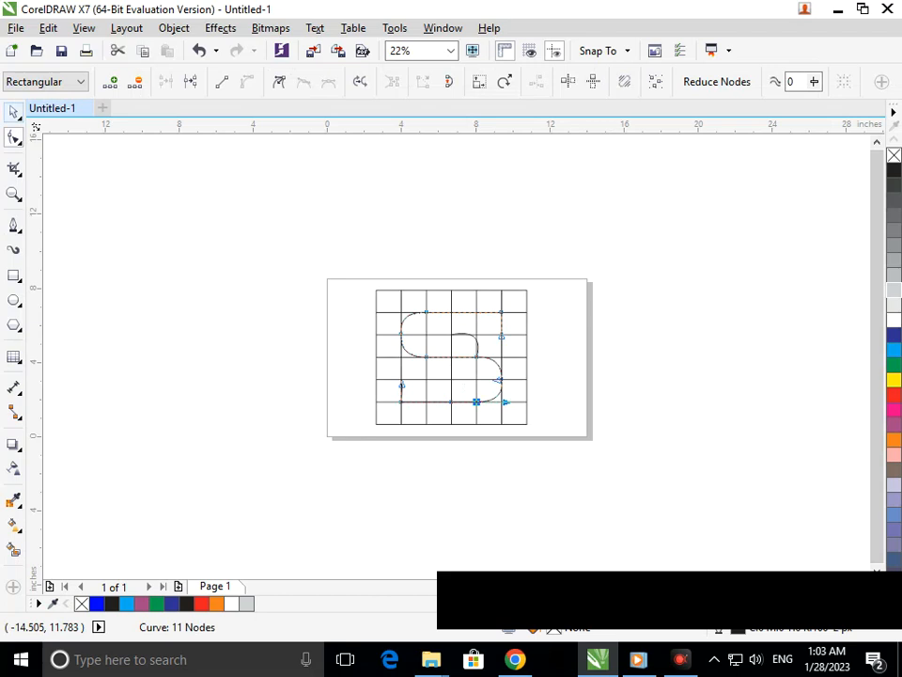
# - Select the guide table behind the lettering and delete it
pyautogui.click(14, 112)
pyautogui.click(94, 240)
pyautogui.moveTo(375, 419); pyautogui.dragTo(318, 413)
pyautogui.moveTo(377, 421); pyautogui.dragTo(98, 379)
pyautogui.press('Delete')
# - Select all the letter curves and set their outline width to 200 px
pyautogui.moveTo(332, 260); pyautogui.dragTo(586, 452)
pyautogui.click(736, 82)
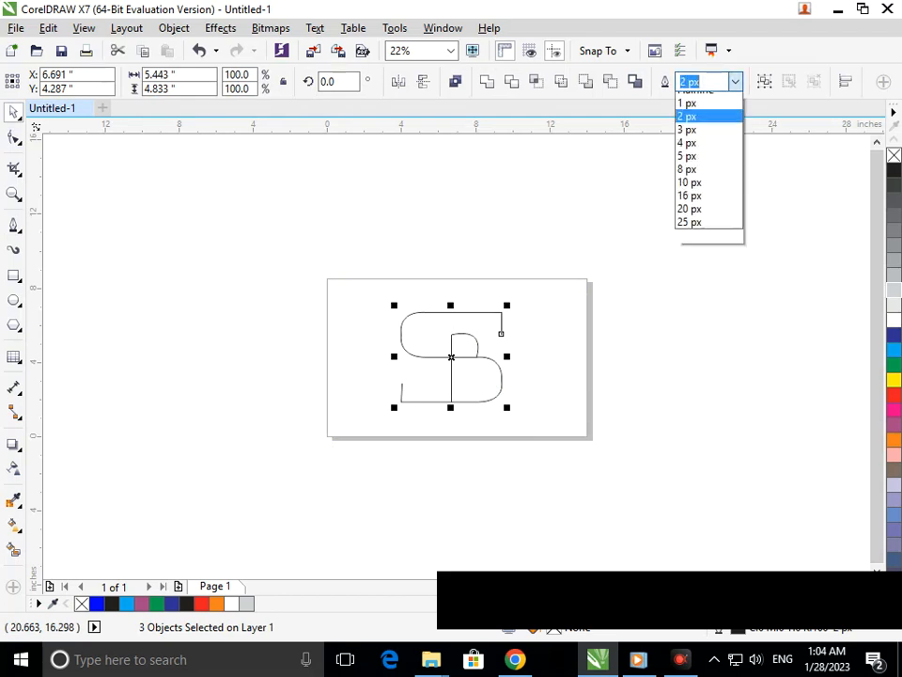
pyautogui.click(700, 245)
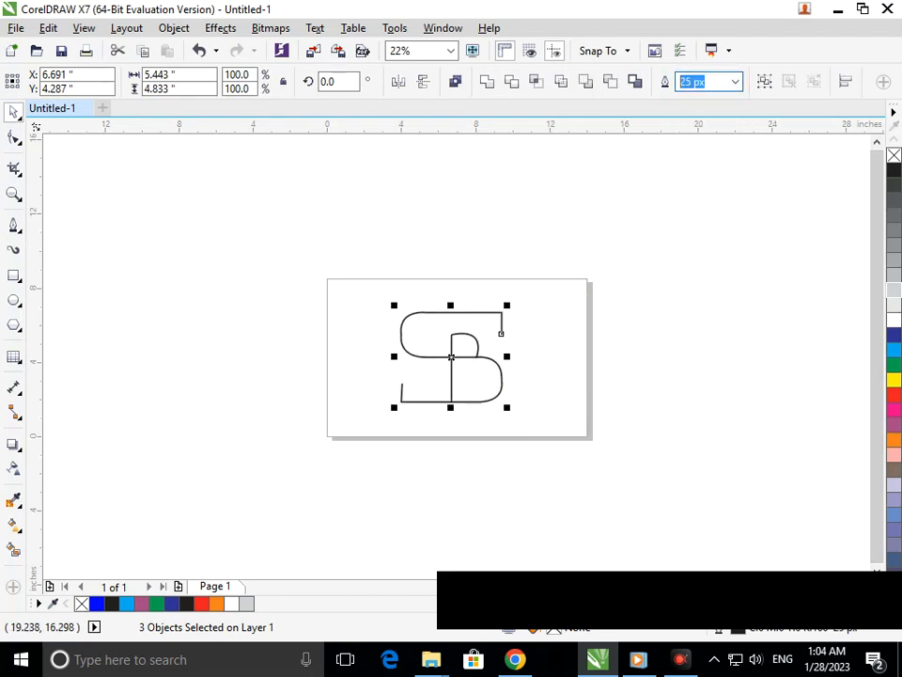
pyautogui.write('200')
pyautogui.press('Return')
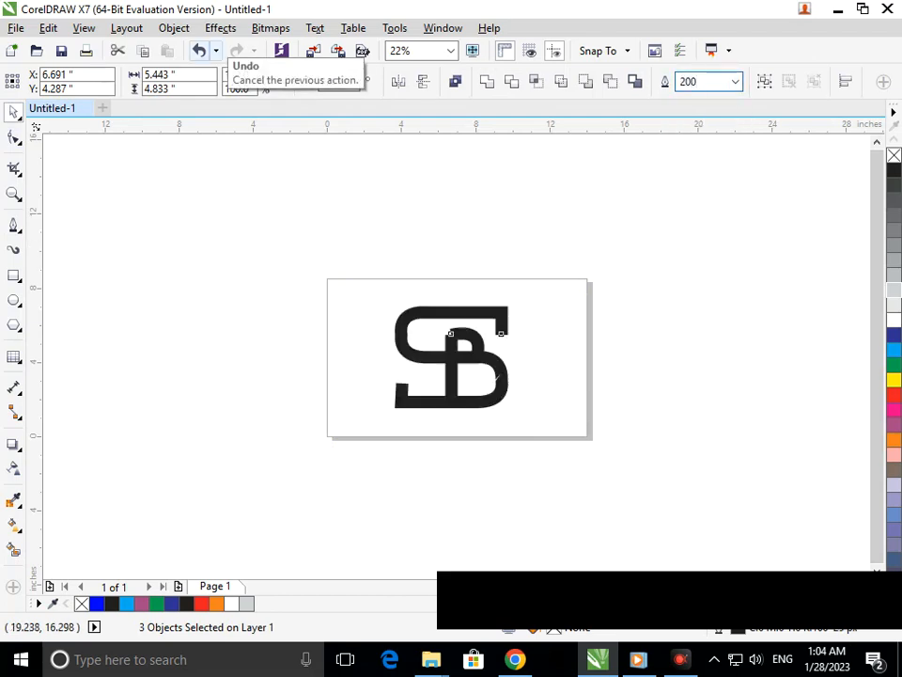
pyautogui.click(629, 453)
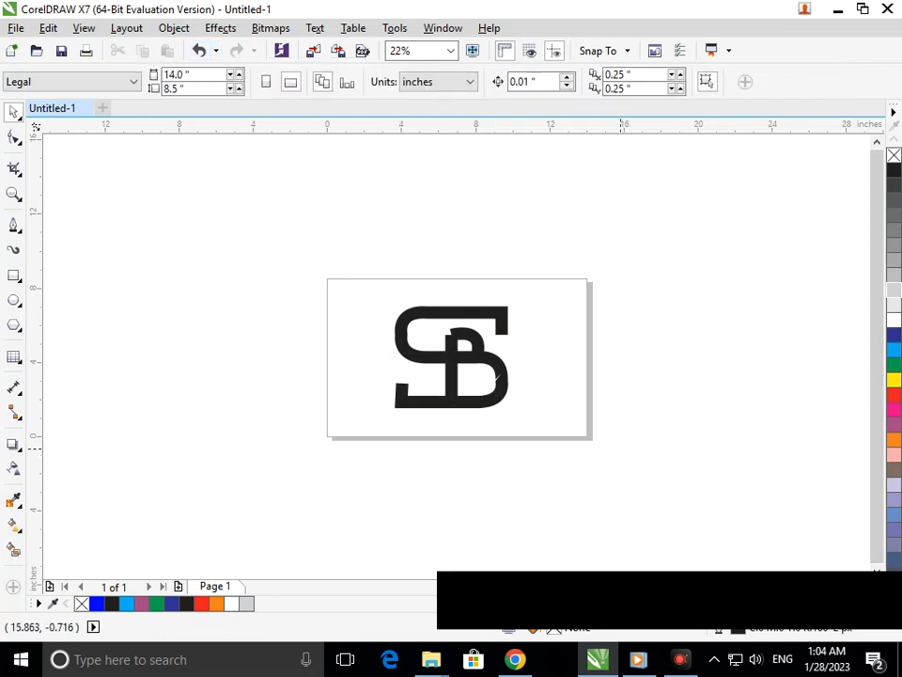
# - Extend the open end of the B's upper bowl with a short vertical segment running down over the stem
pyautogui.hotkey('ctrl', 'z')
pyautogui.click(524, 445)
pyautogui.scroll(2, 545, 406)
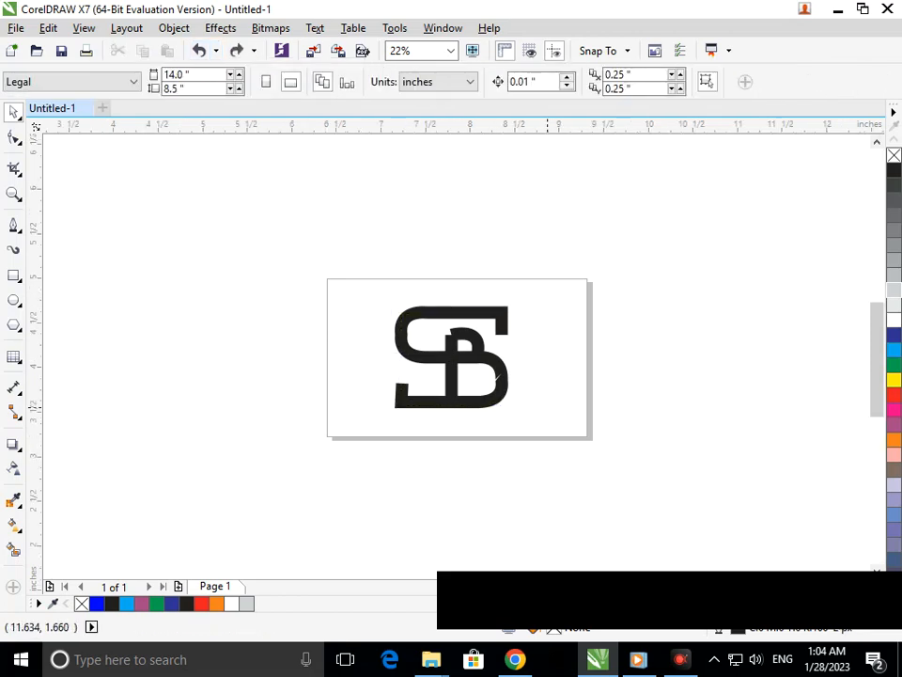
pyautogui.scroll(3, 477, 353)
pyautogui.click(13, 225)
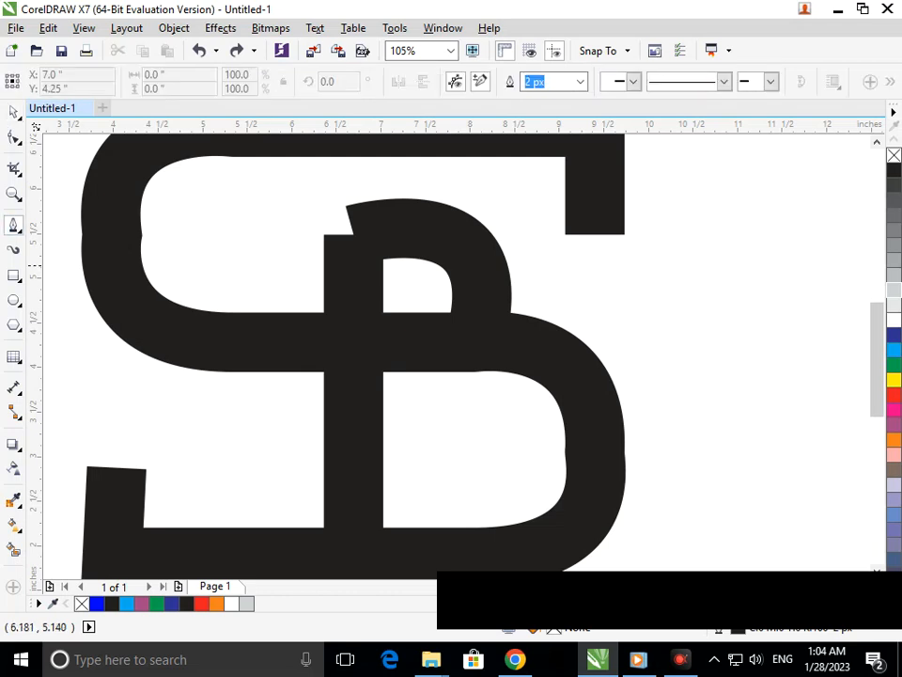
pyautogui.moveTo(354, 234)
pyautogui.mouseDown()
pyautogui.moveTo(321, 217)
pyautogui.moveTo(353, 235)
pyautogui.mouseUp()
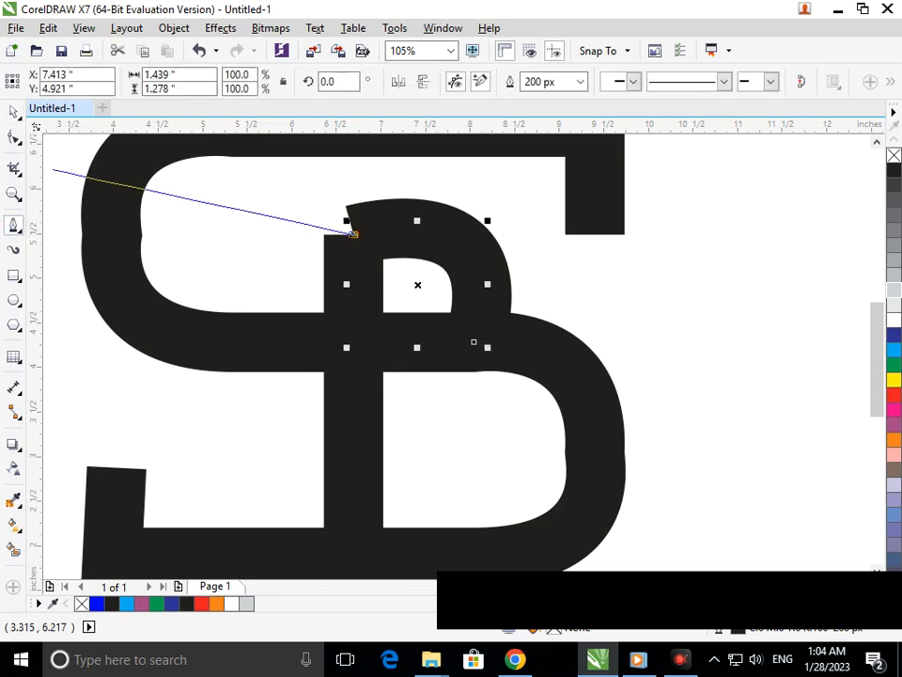
pyautogui.doubleClick(352, 283)
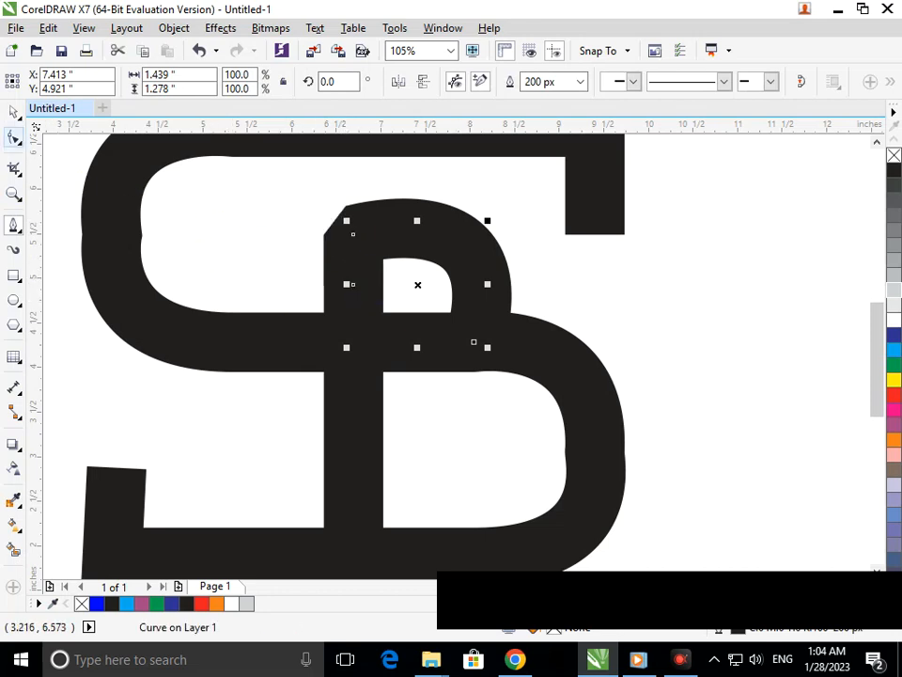
# - Lengthen the bowl's added vertical segment slightly and adjust the curve handle at the bowl's other end with the Shape tool
pyautogui.click(14, 137)
pyautogui.moveTo(353, 234)
pyautogui.mouseDown()
pyautogui.moveTo(343, 227)
pyautogui.moveTo(355, 234)
pyautogui.mouseUp()
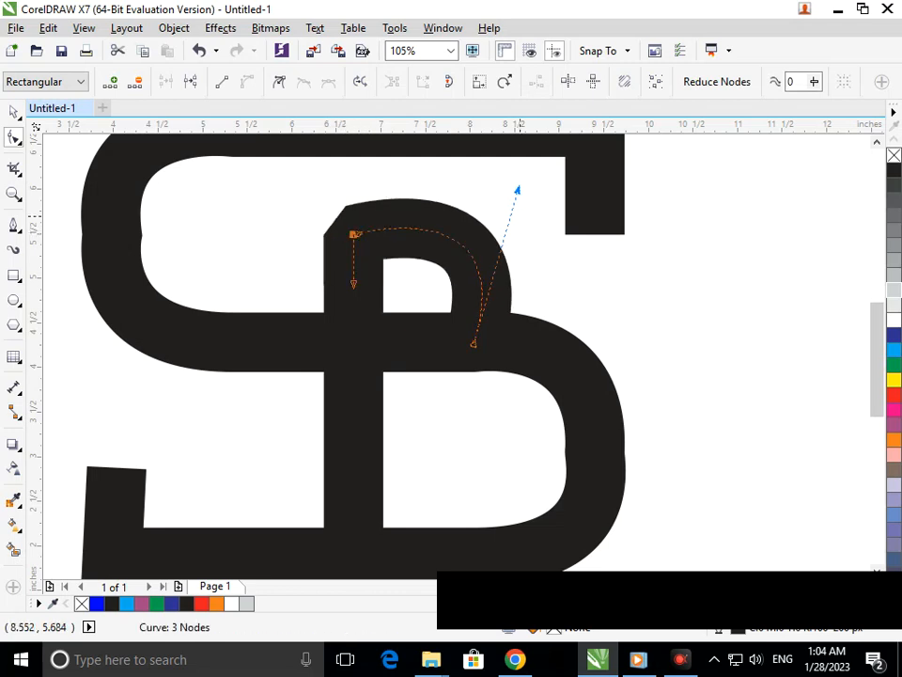
pyautogui.moveTo(355, 283); pyautogui.dragTo(355, 297)
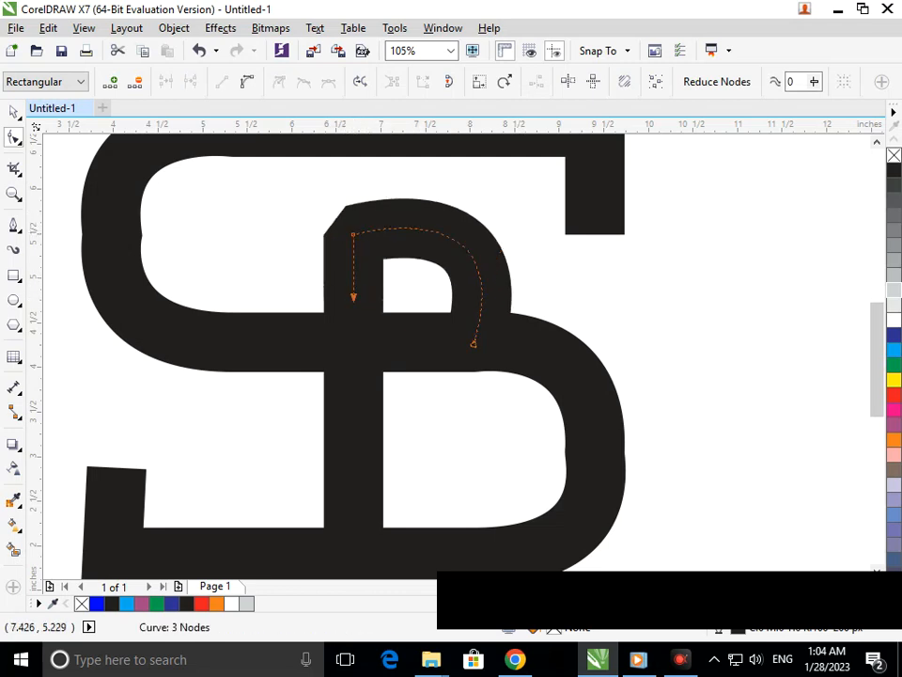
pyautogui.click(354, 234)
pyautogui.moveTo(517, 190)
pyautogui.mouseDown()
pyautogui.moveTo(494, 190)
pyautogui.moveTo(507, 183)
pyautogui.mouseUp()
pyautogui.press('F3')
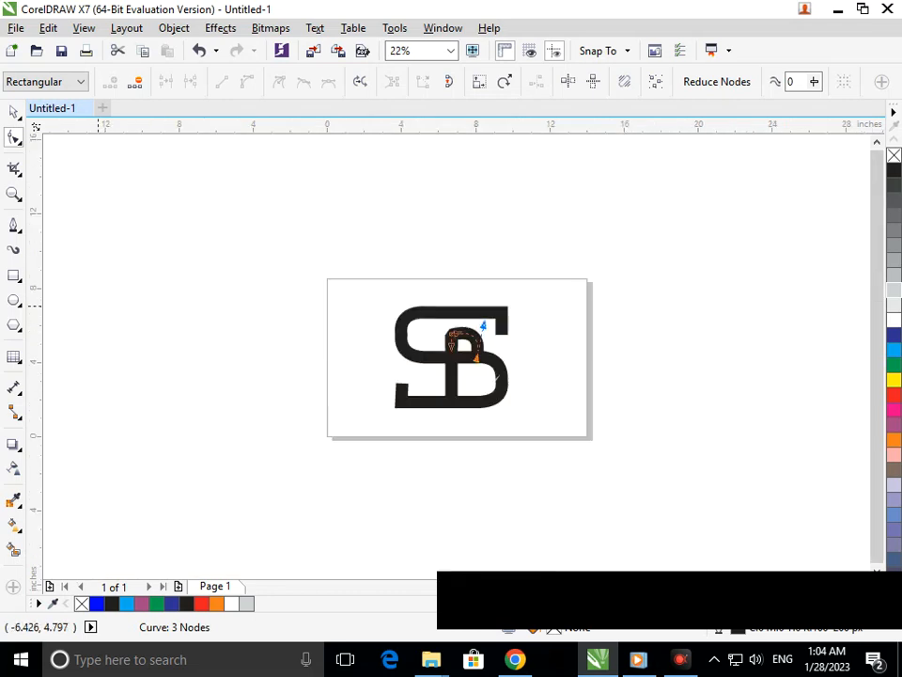
pyautogui.click(15, 113)
pyautogui.click(117, 273)
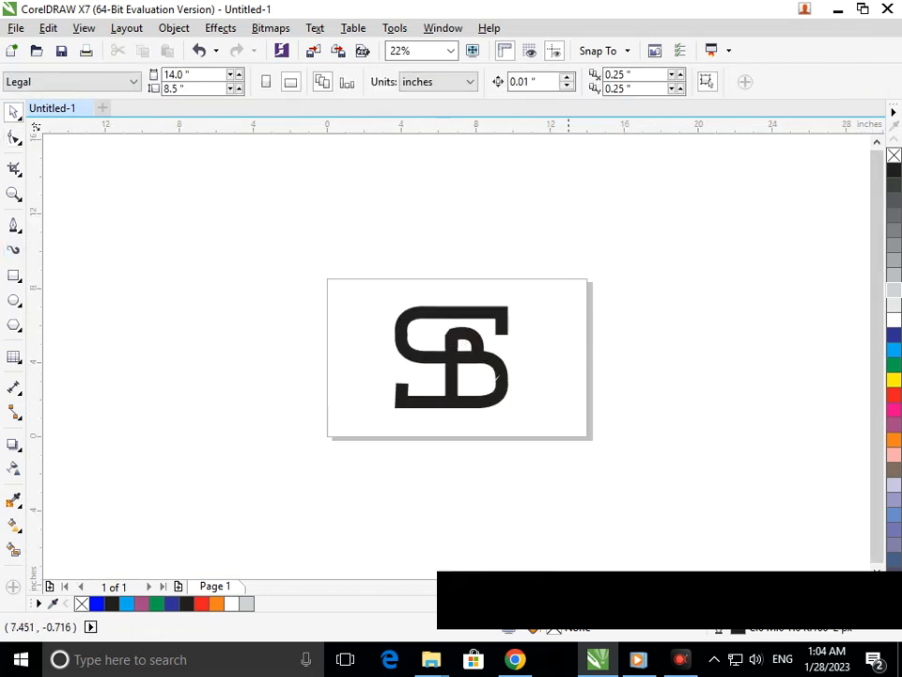
pyautogui.moveTo(474, 356); pyautogui.dragTo(542, 414)
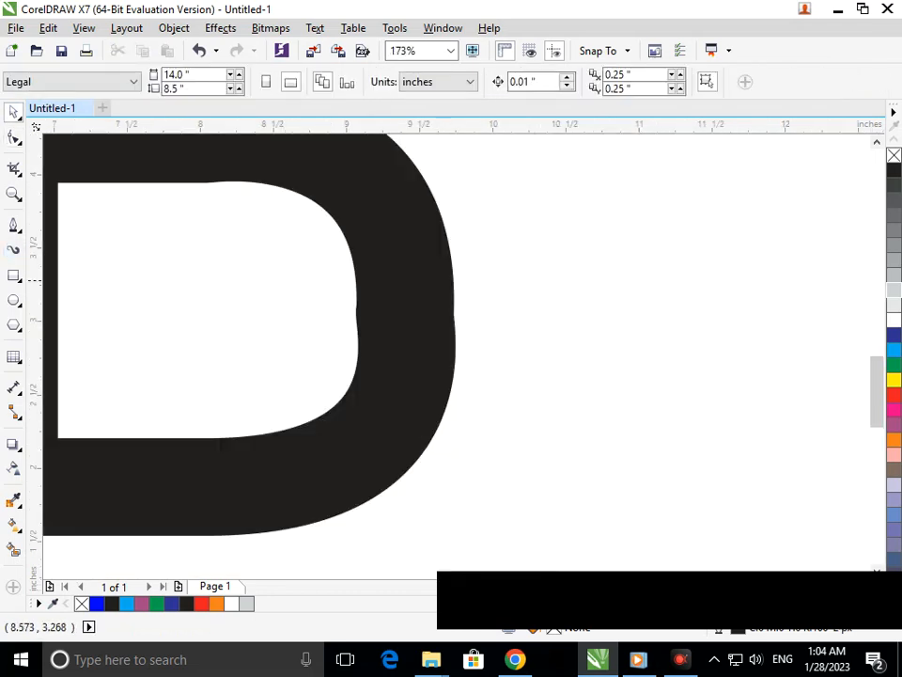
pyautogui.press('F3')
pyautogui.moveTo(475, 343); pyautogui.dragTo(548, 412)
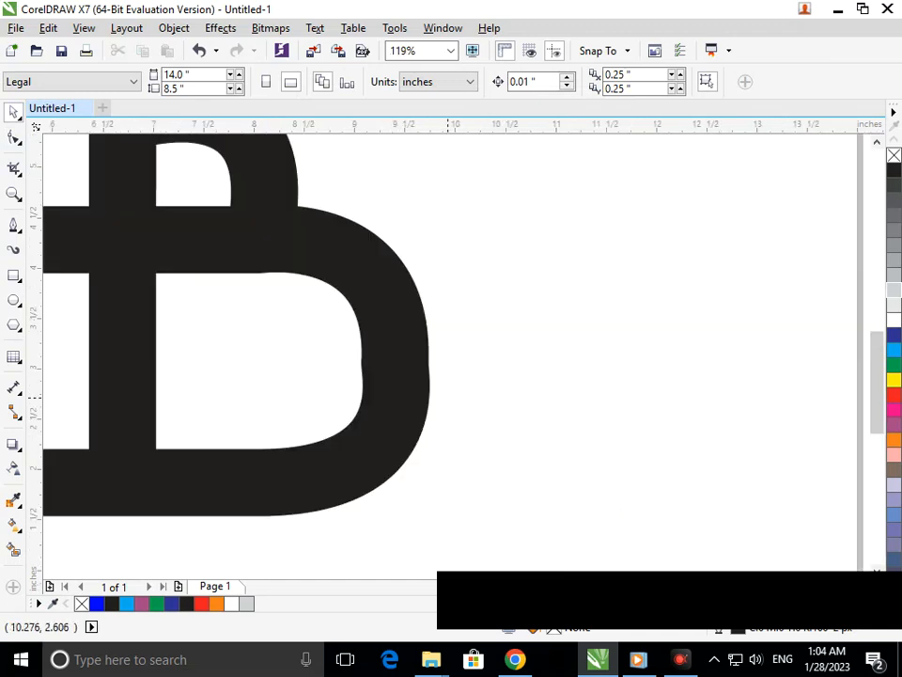
pyautogui.press('F3')
pyautogui.moveTo(496, 399); pyautogui.dragTo(460, 394)
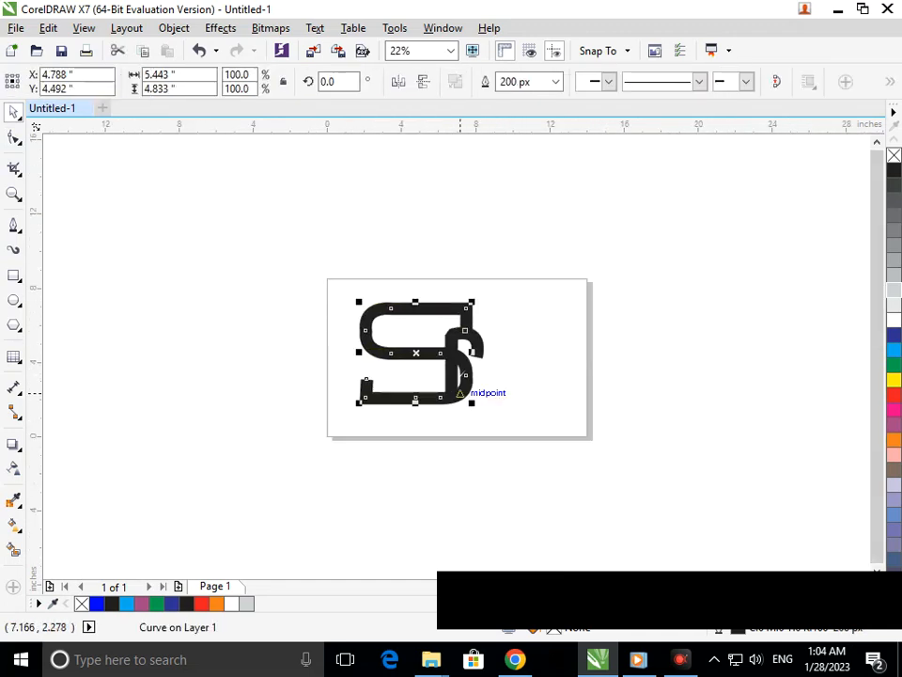
pyautogui.click(473, 440)
pyautogui.hotkey('ctrl', 'z')
# - Select all three letter curves and set their outline colour to dark blue
pyautogui.click(488, 484)
pyautogui.moveTo(335, 269); pyautogui.dragTo(596, 482)
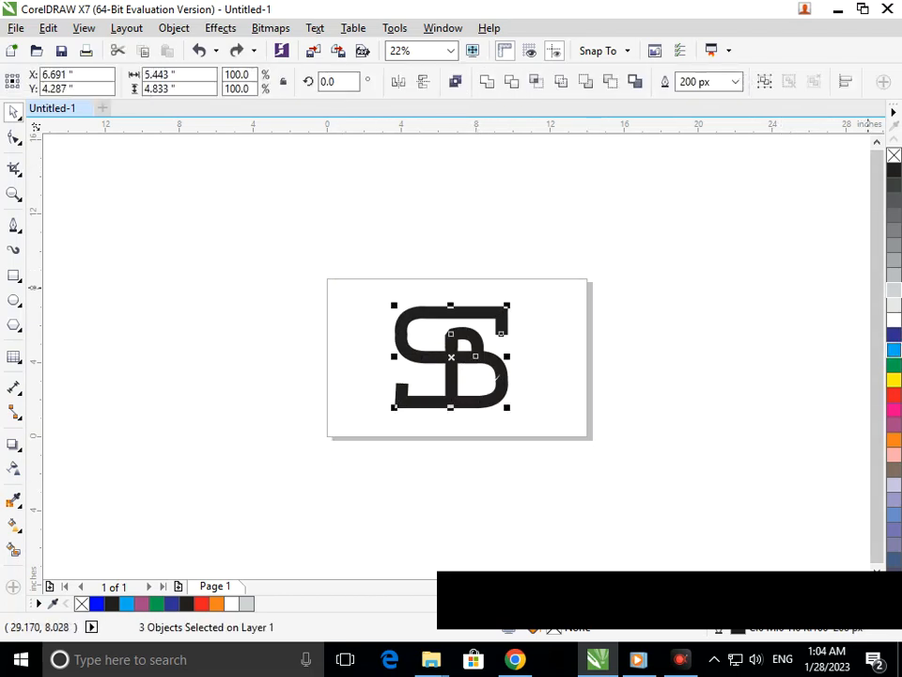
pyautogui.rightClick(894, 335)
pyautogui.click(740, 384)
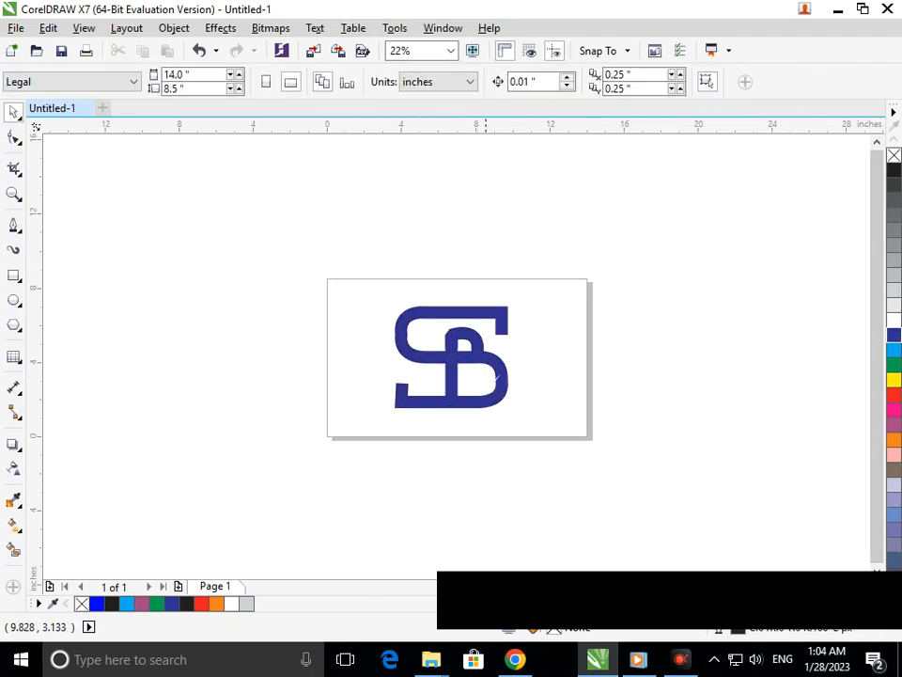
# - Select all the letter curves and move the monogram sideways so it straddles the page's left edge
pyautogui.scroll(3, 552, 395)
pyautogui.scroll(-3, 550, 394)
pyautogui.moveTo(322, 254); pyautogui.dragTo(347, 399)
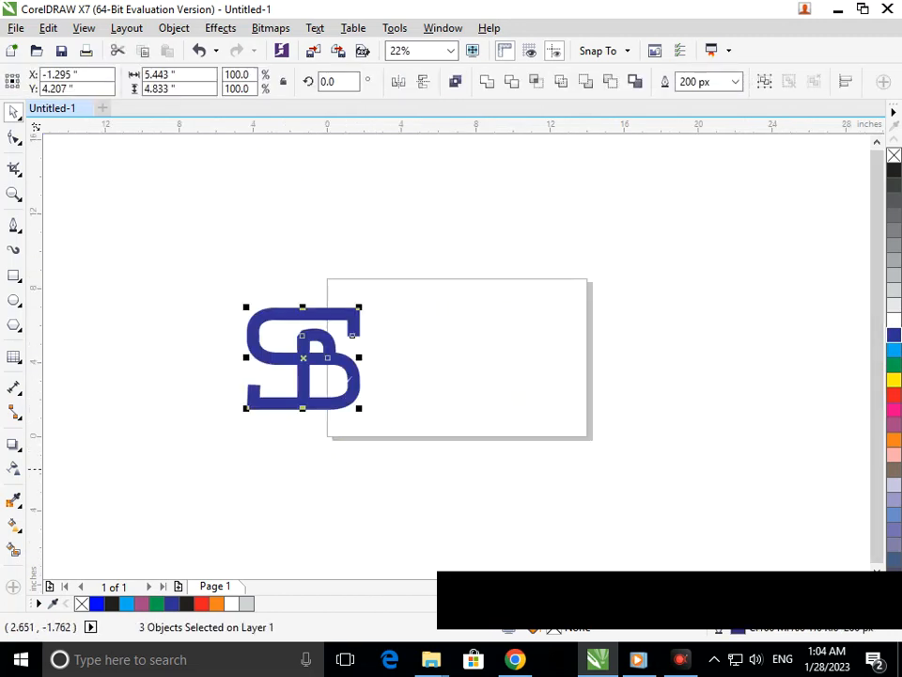
pyautogui.click(374, 469)
# - Examine the SB monogram close up for flaws in its curves and joints
pyautogui.press('F2')
pyautogui.moveTo(201, 284); pyautogui.dragTo(420, 458)
pyautogui.moveTo(403, 383); pyautogui.dragTo(403, 382)
pyautogui.press('F3')
pyautogui.press('F2')
pyautogui.moveTo(278, 344); pyautogui.dragTo(455, 437)
pyautogui.press('F3')
pyautogui.press('F2')
pyautogui.moveTo(222, 276); pyautogui.dragTo(432, 433)
pyautogui.press('F3')
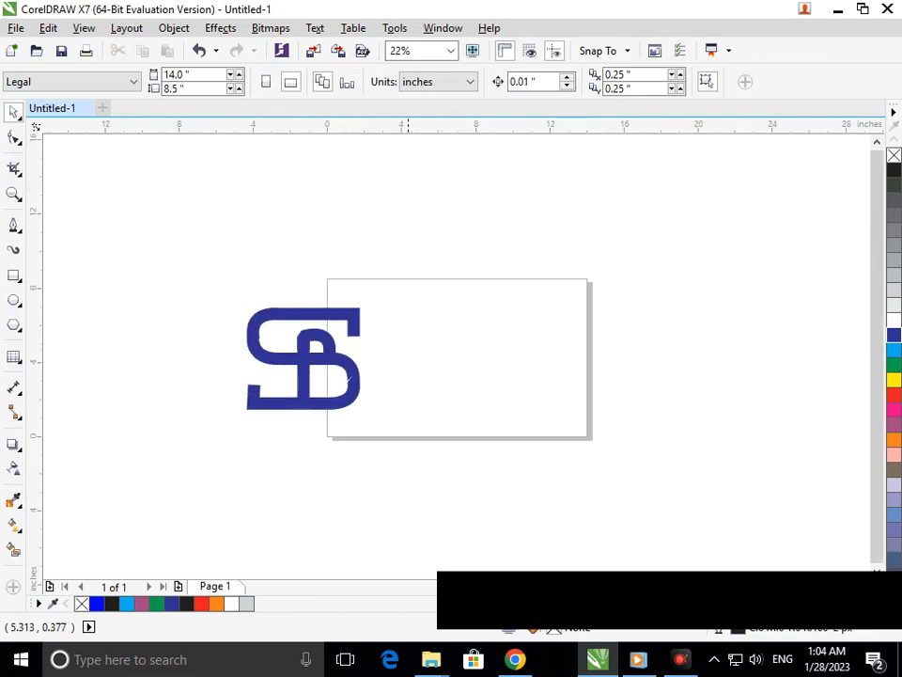
pyautogui.press('F2')
pyautogui.moveTo(219, 278); pyautogui.dragTo(433, 476)
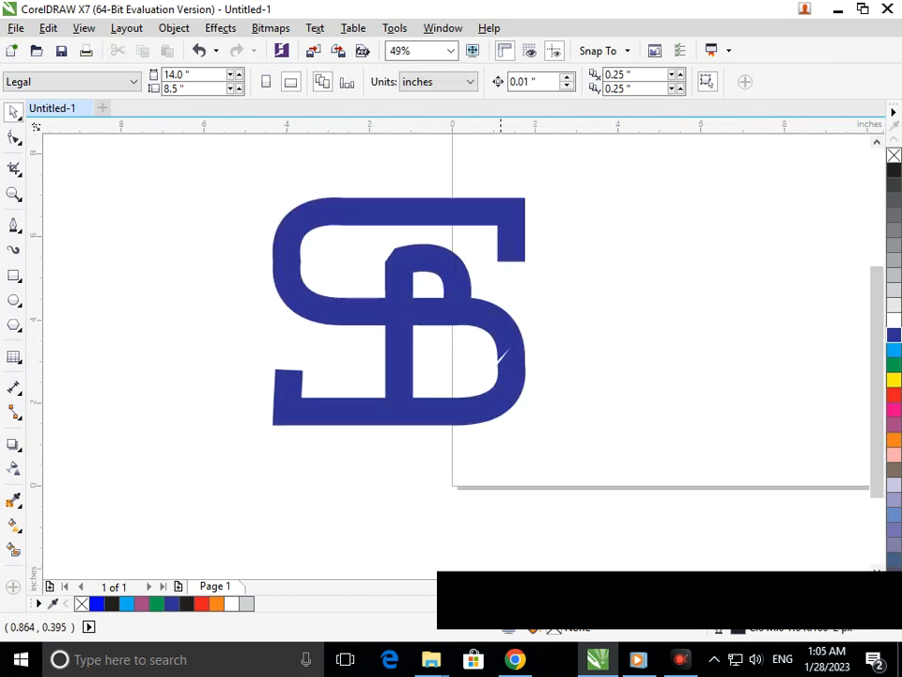
# - Delete the node at the outermost point of the B's lower bowl with the Shape tool to make one smooth curve
pyautogui.click(15, 139)
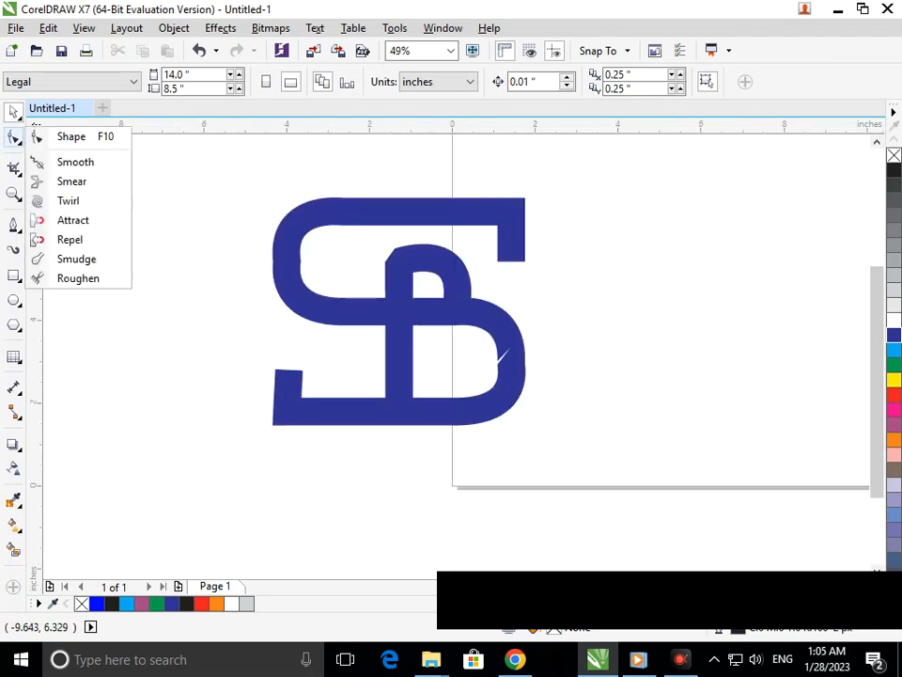
pyautogui.click(74, 137)
pyautogui.click(500, 360)
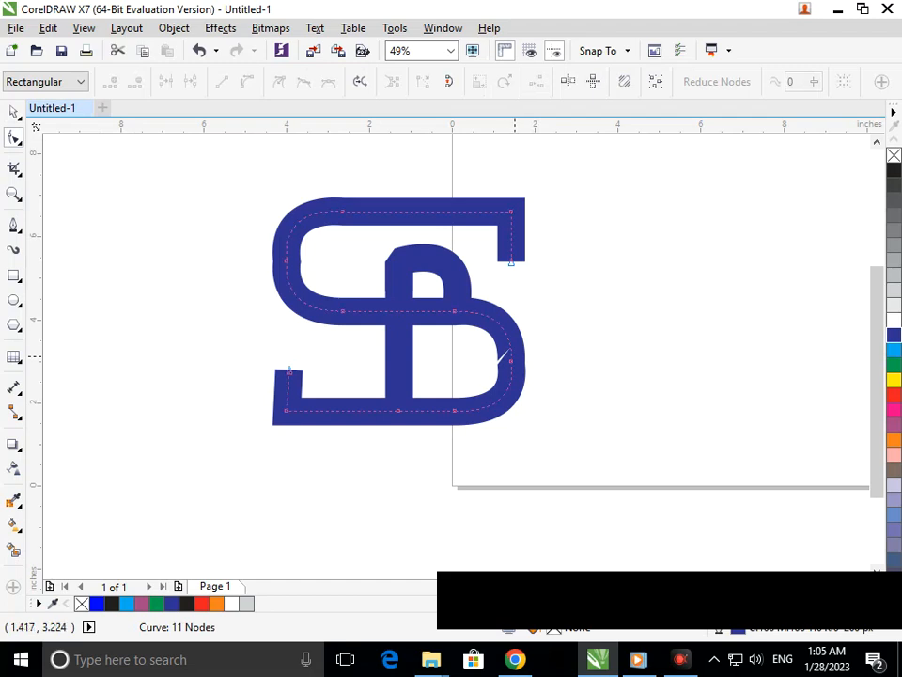
pyautogui.click(510, 360)
pyautogui.moveTo(510, 360)
pyautogui.mouseDown()
pyautogui.moveTo(499, 361)
pyautogui.moveTo(509, 361)
pyautogui.mouseUp()
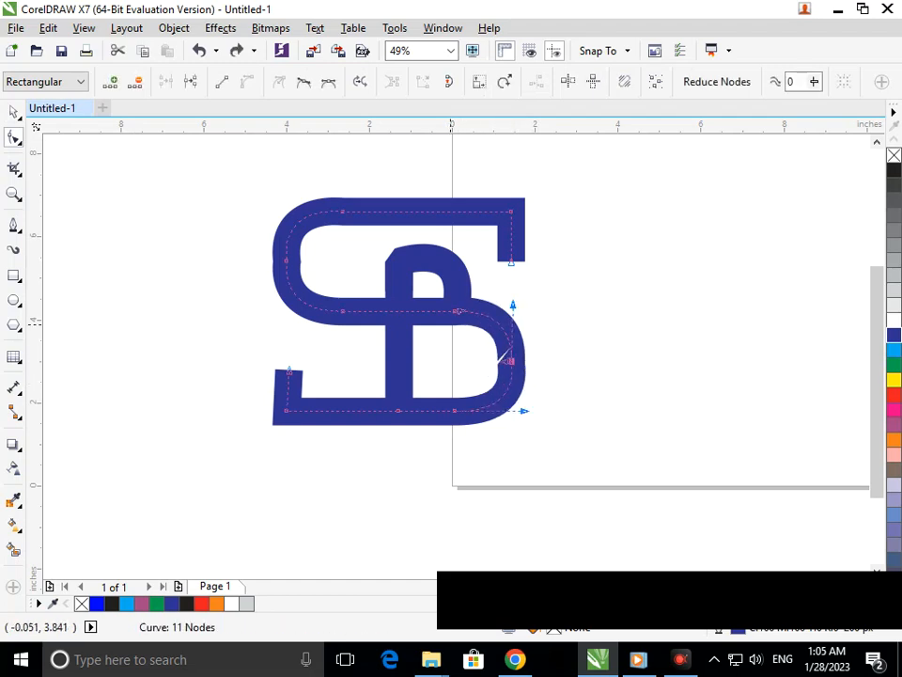
pyautogui.scroll(4, 507, 359)
pyautogui.moveTo(408, 301); pyautogui.dragTo(405, 301)
pyautogui.scroll(-3, 386, 319)
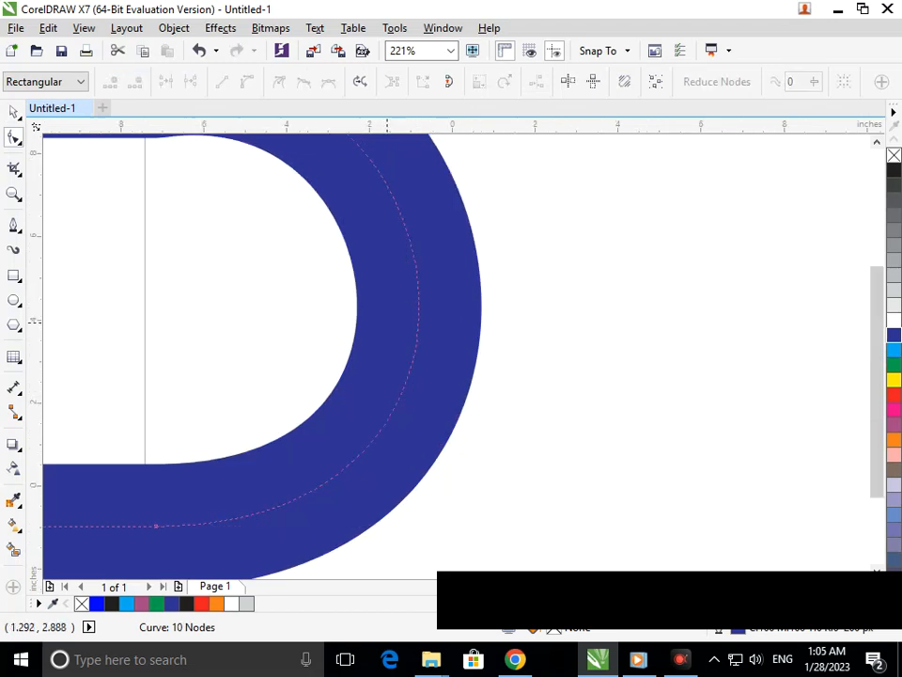
pyautogui.click(13, 112)
pyautogui.click(445, 434)
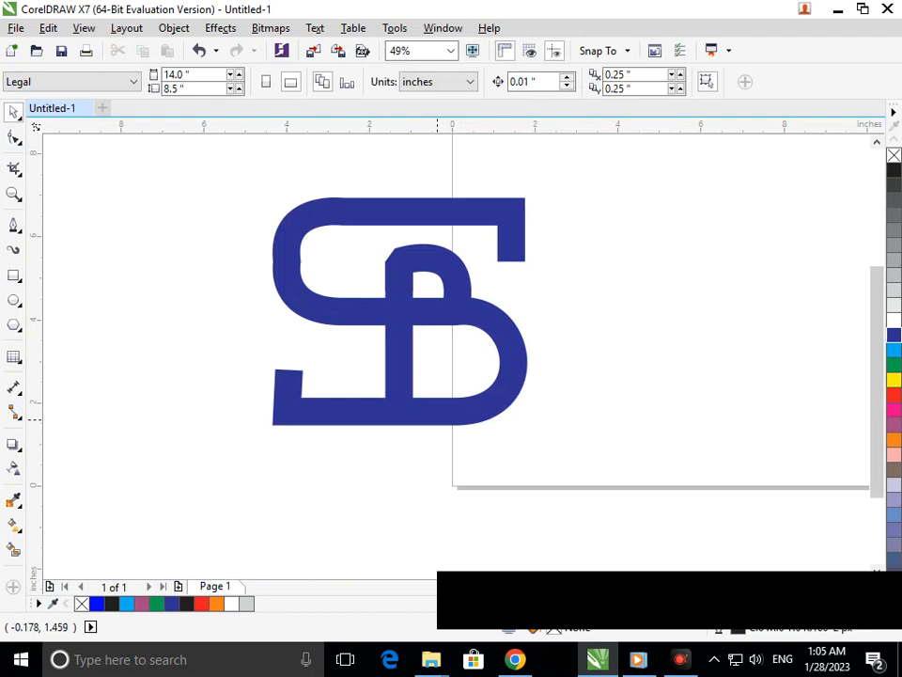
# - Select all the letter curves and move the monogram back onto the page
pyautogui.scroll(-1, 398, 389)
pyautogui.moveTo(175, 283); pyautogui.dragTo(395, 444)
pyautogui.moveTo(360, 404); pyautogui.dragTo(522, 399)
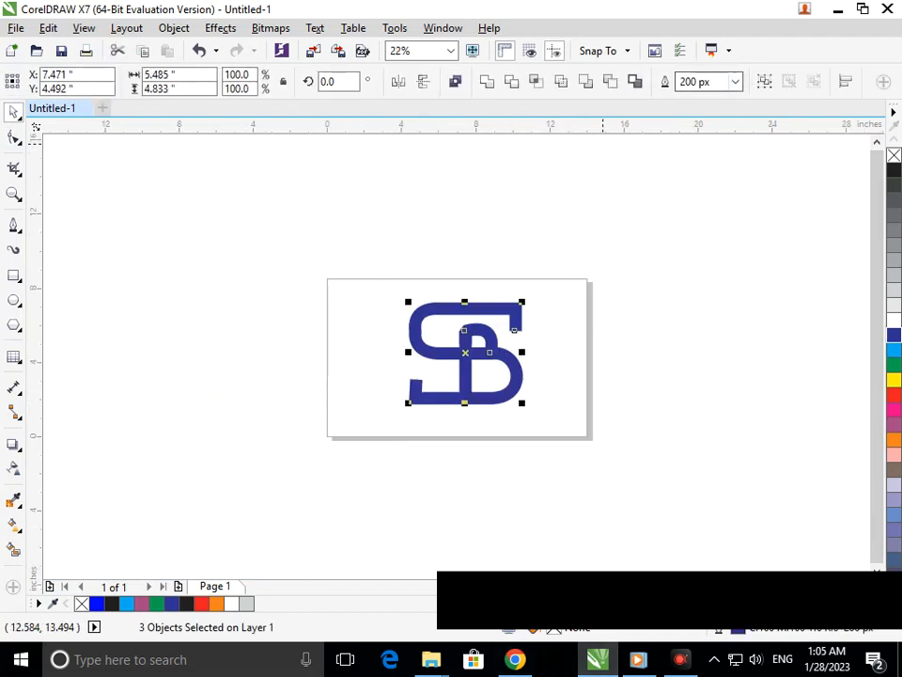
# - Try outline widths of 300 px and 250 px on the selected letter curves
pyautogui.click(710, 82)
pyautogui.write('300')
pyautogui.press('Return')
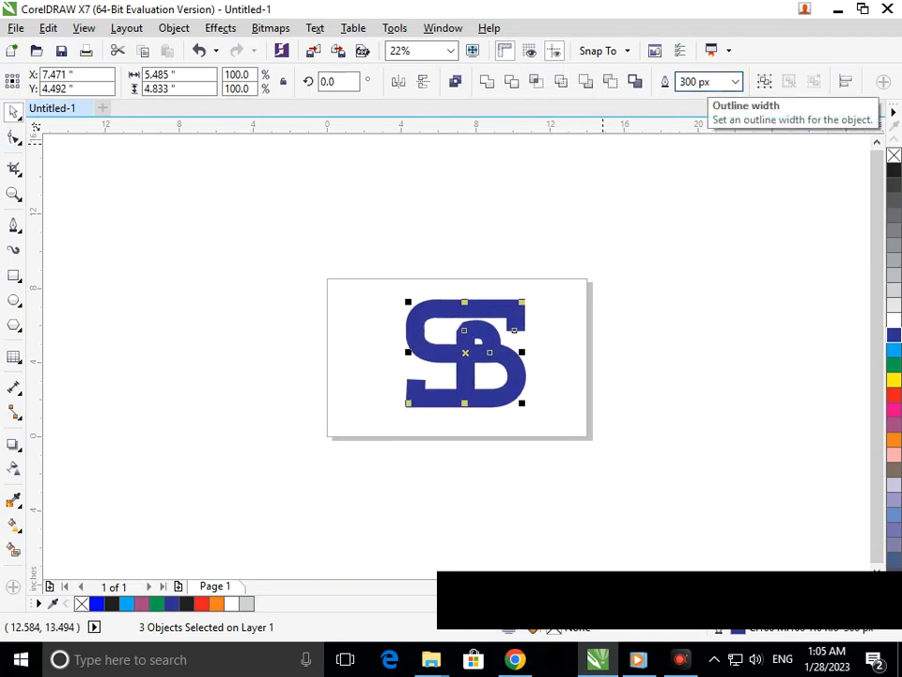
pyautogui.click(710, 82)
pyautogui.write('250')
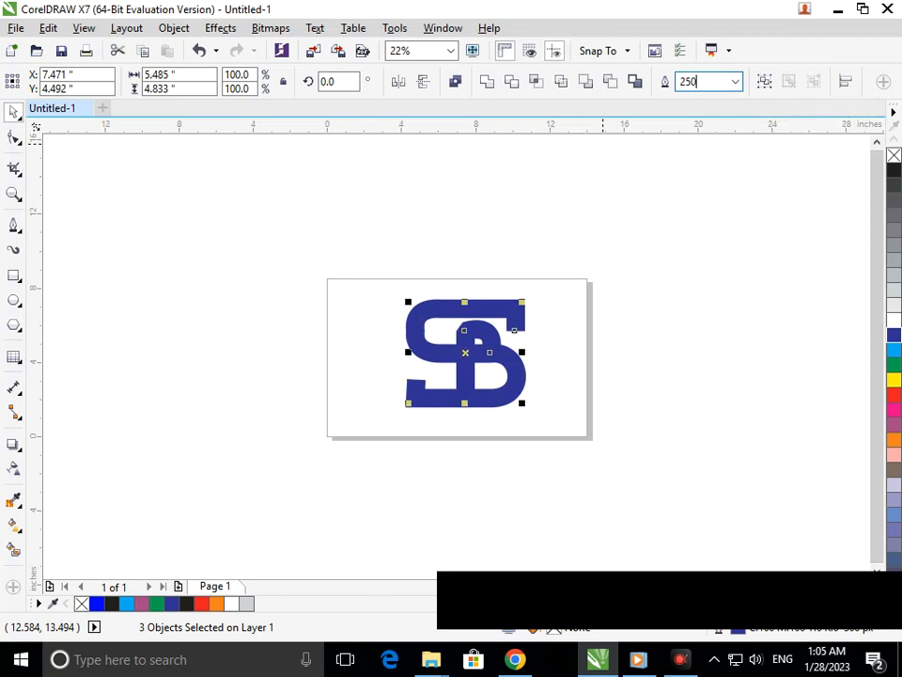
pyautogui.press('Return')
pyautogui.click(562, 523)
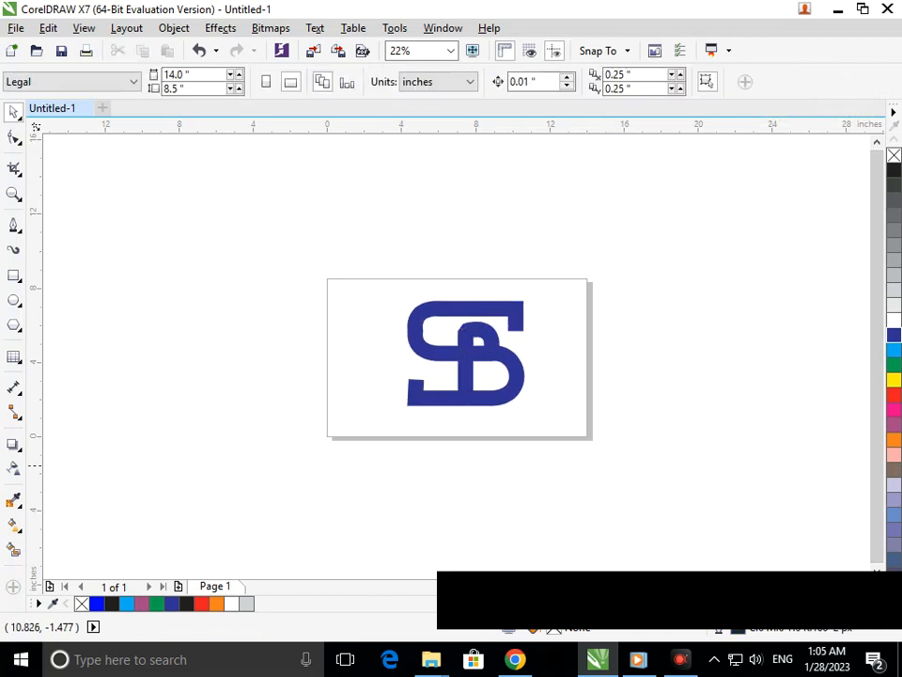
# - Select all the letter curves and set their outline width to 220 px
pyautogui.moveTo(544, 433); pyautogui.dragTo(395, 284)
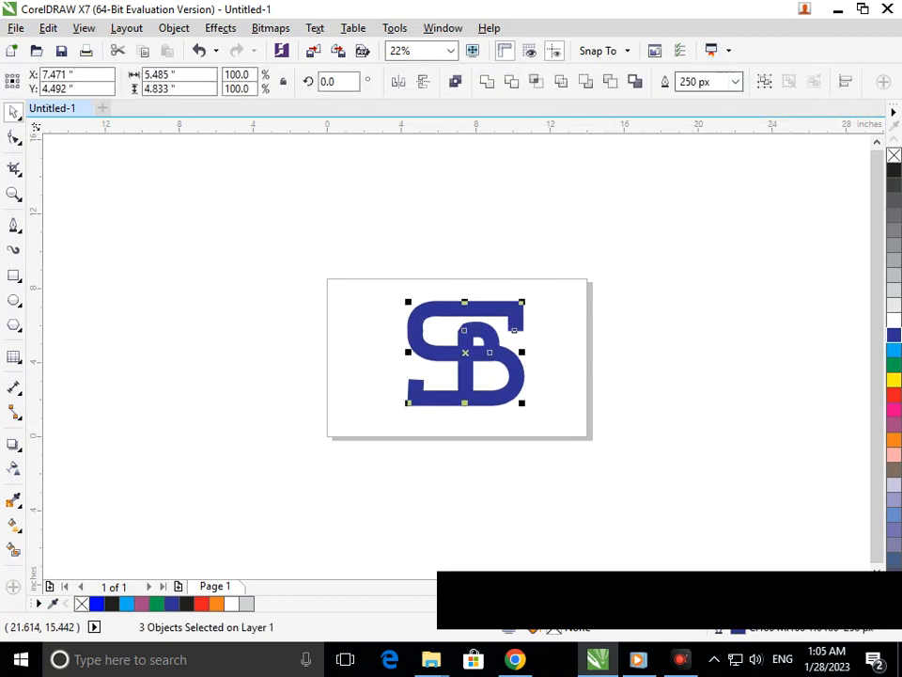
pyautogui.click(703, 82)
pyautogui.write('2')
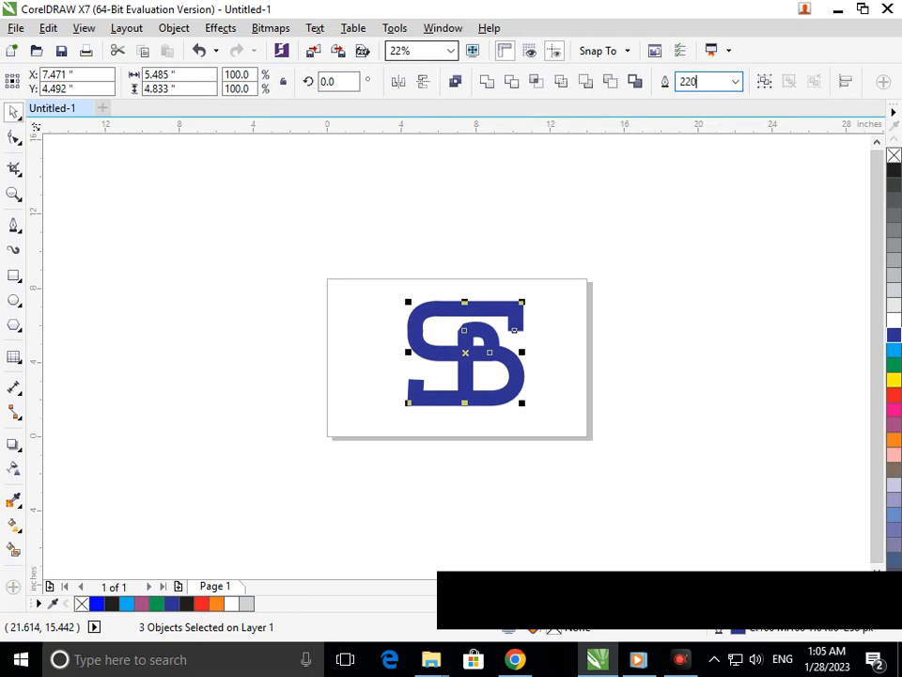
pyautogui.write('20')
pyautogui.press('Return')
pyautogui.click(381, 310)
# - Group the three letter curves and centre the group on the page
pyautogui.moveTo(349, 286); pyautogui.dragTo(625, 454)
pyautogui.hotkey('ctrl', 'g')
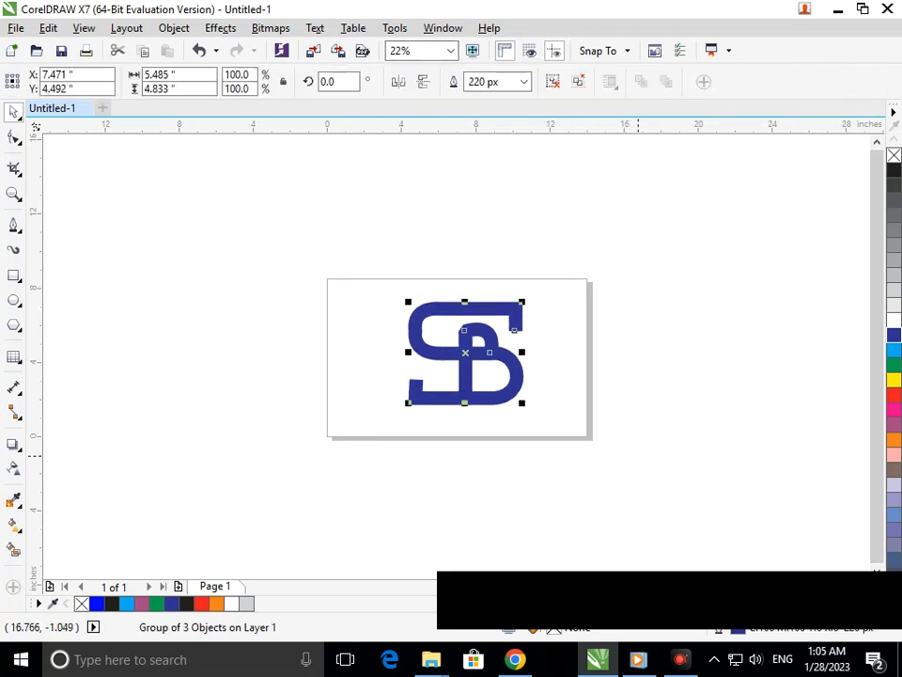
pyautogui.press('p')
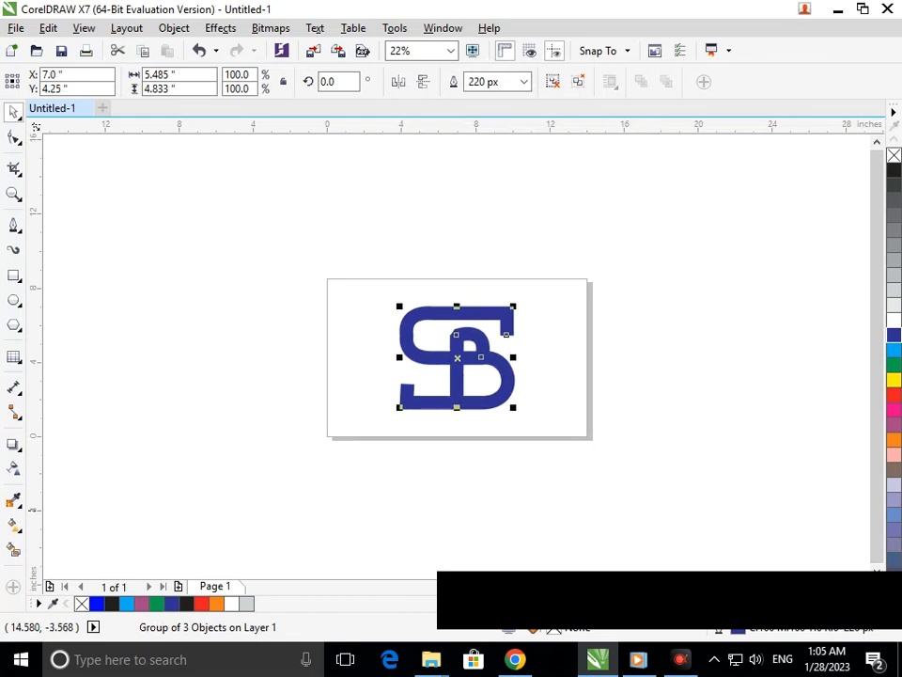
pyautogui.click(301, 270)
pyautogui.moveTo(307, 268); pyautogui.dragTo(606, 447)
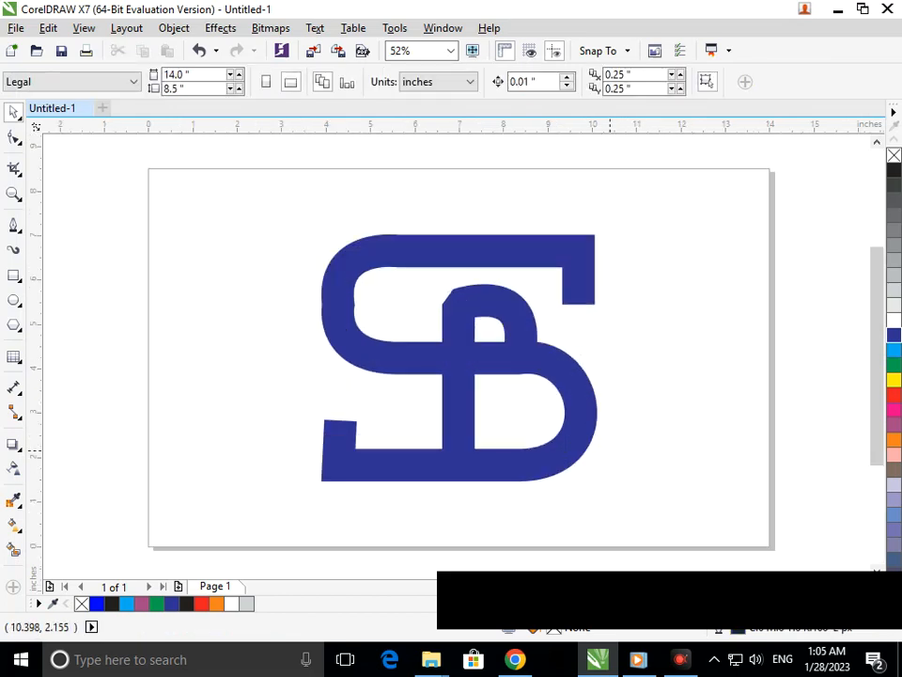